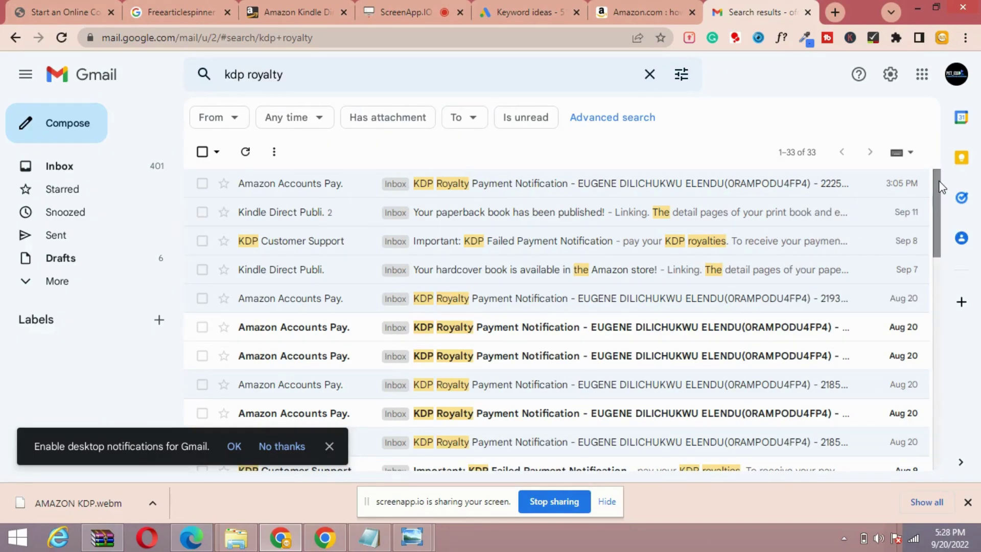
Look through the KDP royalty payment emails in the Gmail search results
{"action": "scroll", "coordinate": [941, 187], "scroll_direction": "down", "scroll_amount": 3}
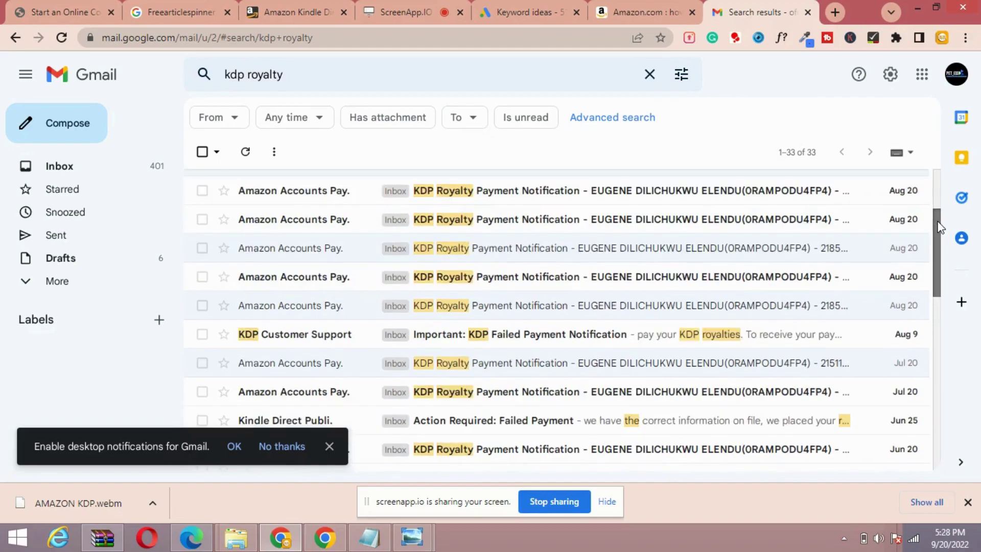
{"action": "scroll", "coordinate": [943, 193], "scroll_direction": "up", "scroll_amount": 3}
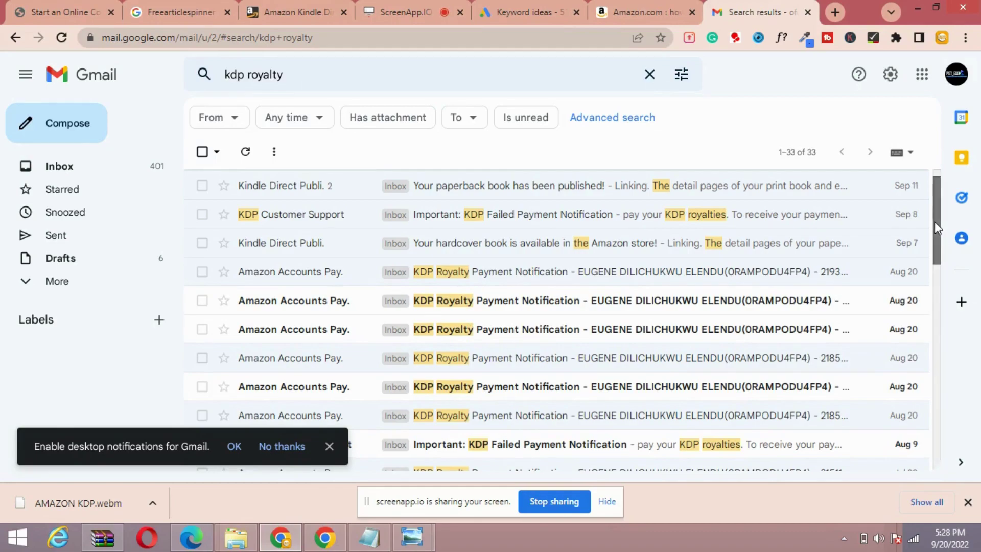
{"action": "left_click_drag", "start_coordinate": [945, 243], "coordinate": [935, 207]}
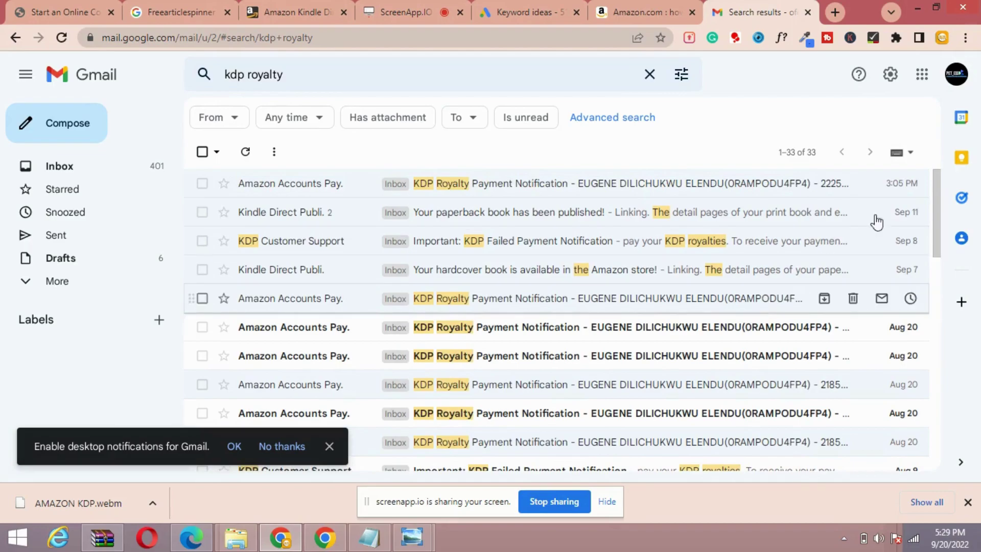
{"action": "left_click_drag", "start_coordinate": [939, 192], "coordinate": [937, 163]}
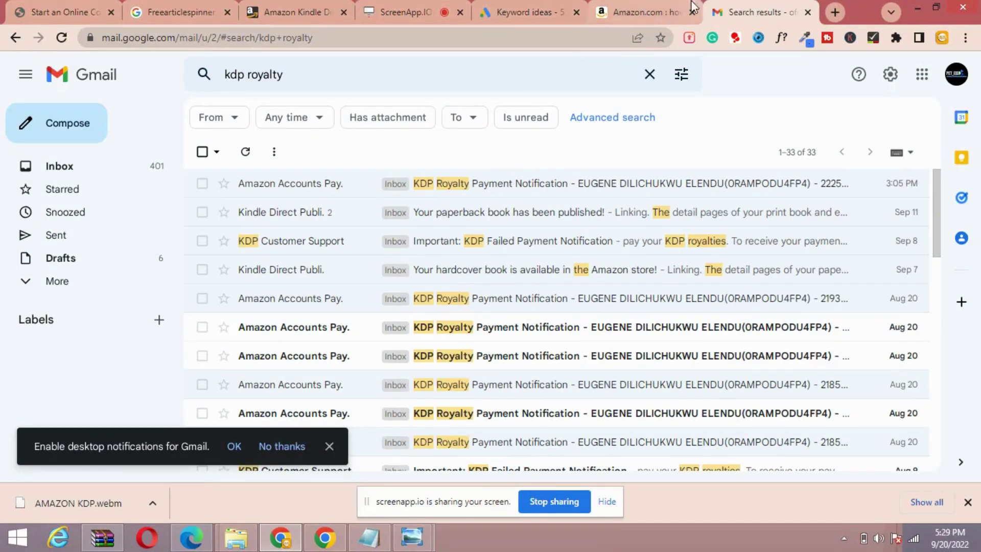
Switch to the Amazon results page and open Kindle Books from the Kindle E-readers & Books category
{"action": "left_click", "coordinate": [646, 10]}
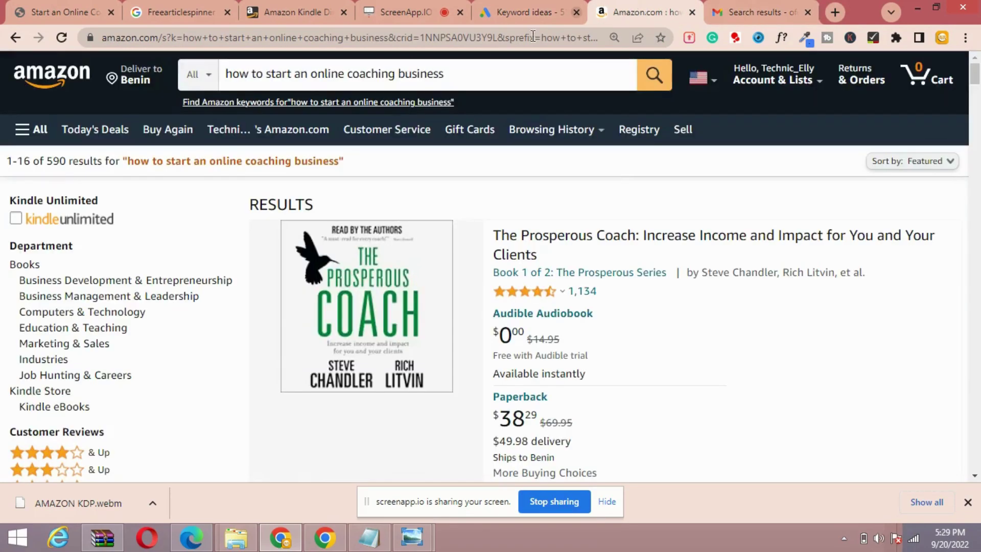
{"action": "left_click", "coordinate": [485, 64]}
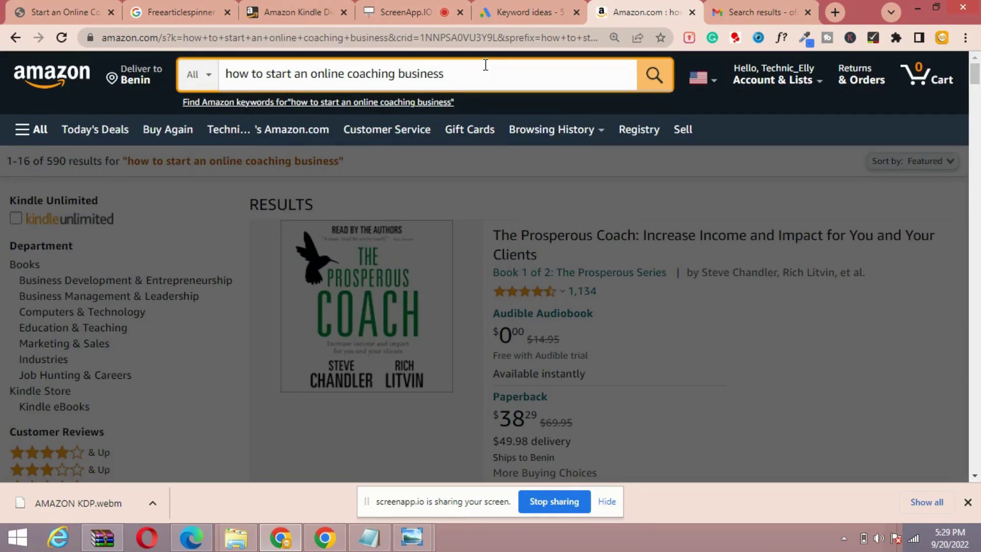
{"action": "left_click", "coordinate": [29, 152]}
{"action": "left_click", "coordinate": [30, 129]}
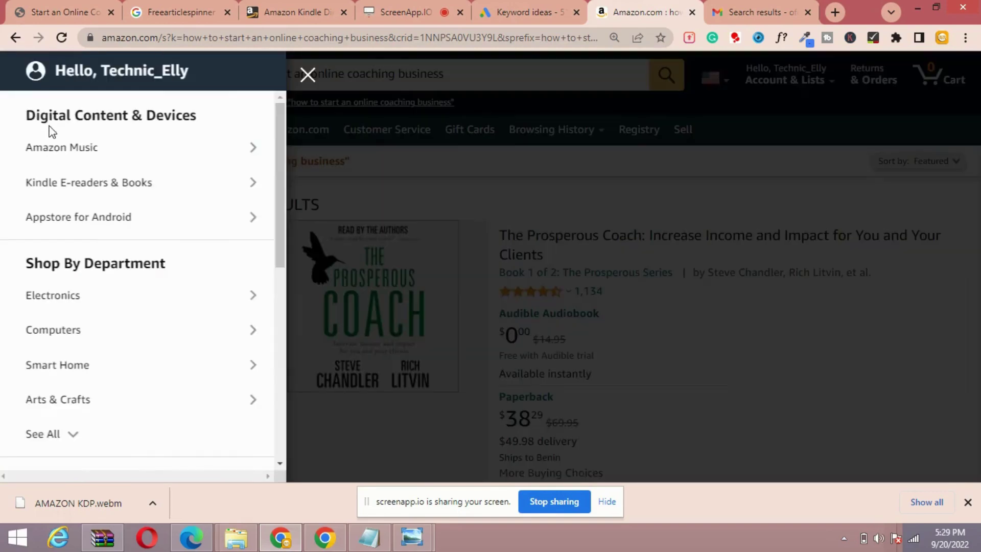
{"action": "left_click", "coordinate": [84, 179]}
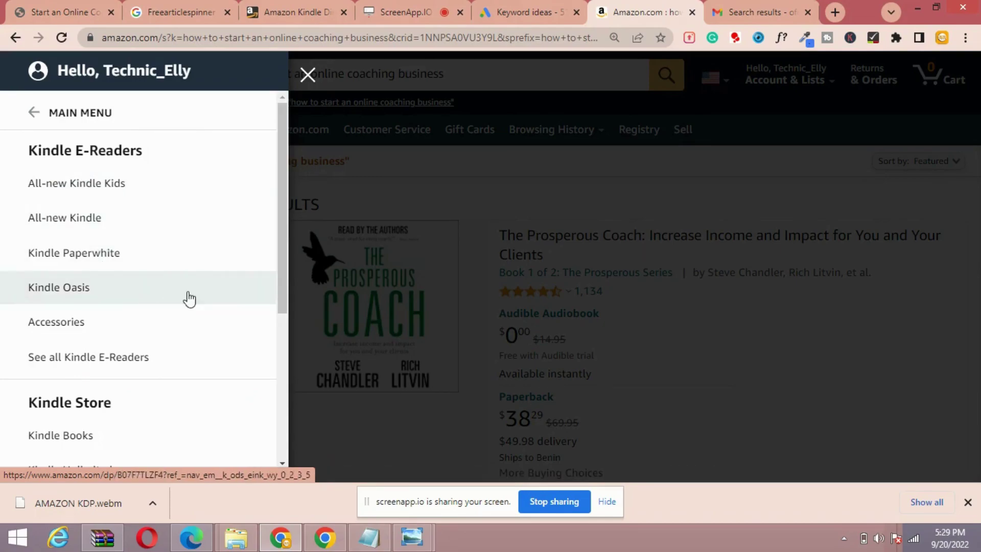
{"action": "left_click", "coordinate": [111, 435]}
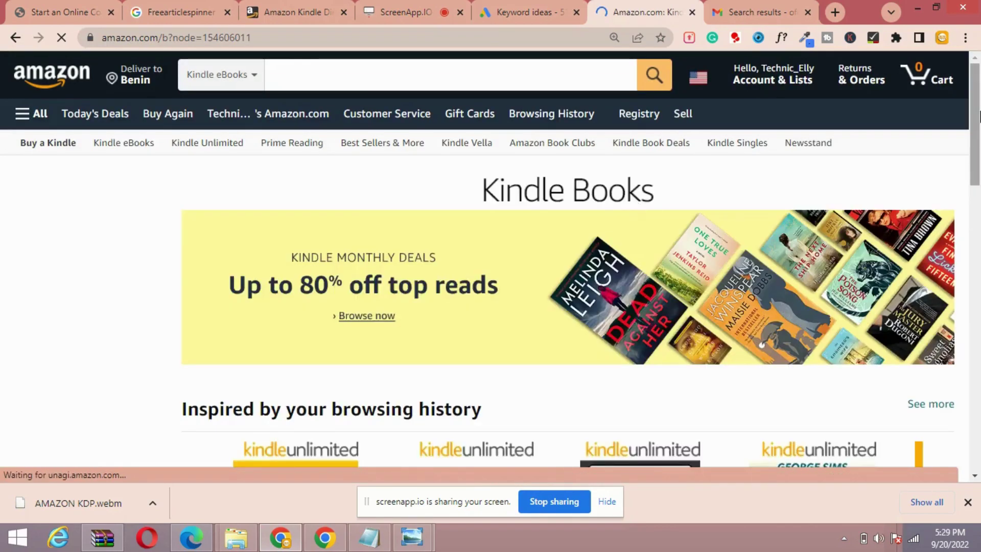
Browse the book listings on the Kindle Books page down to the customer favorites section
{"action": "left_click_drag", "start_coordinate": [979, 113], "coordinate": [978, 225]}
{"action": "left_click", "coordinate": [977, 223]}
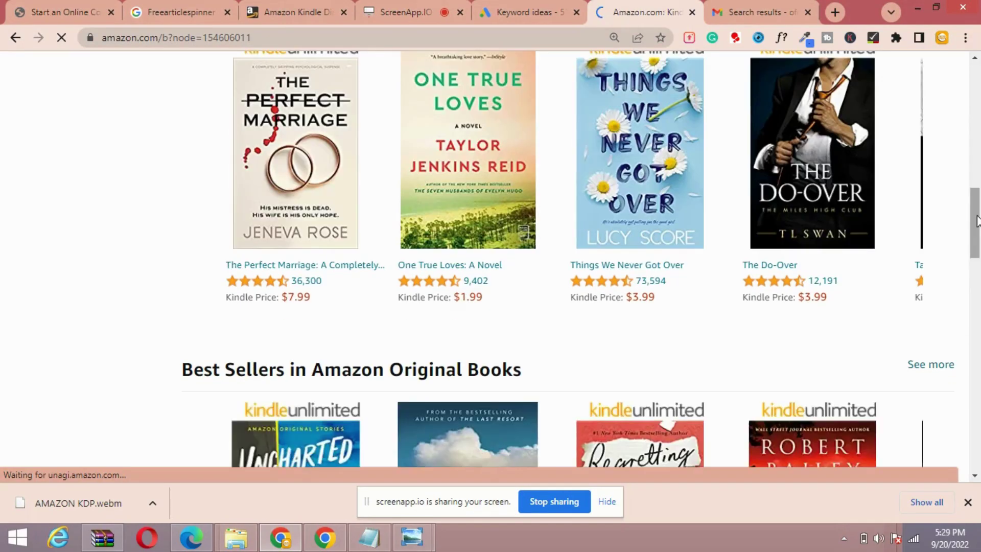
{"action": "left_click", "coordinate": [976, 221]}
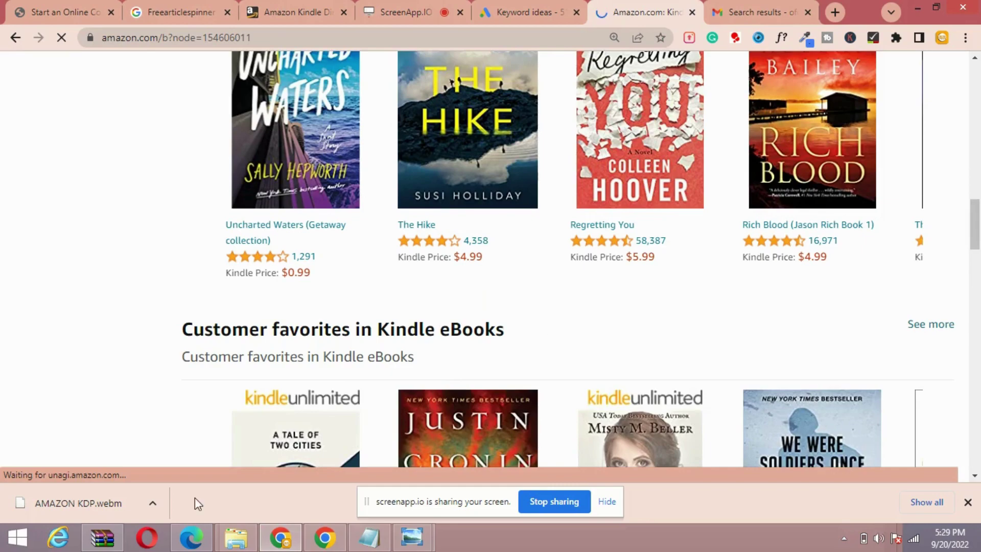
Switch to File Explorer and open the Content marketing folder inside the PLR Ebooks folder
{"action": "left_click", "coordinate": [236, 537]}
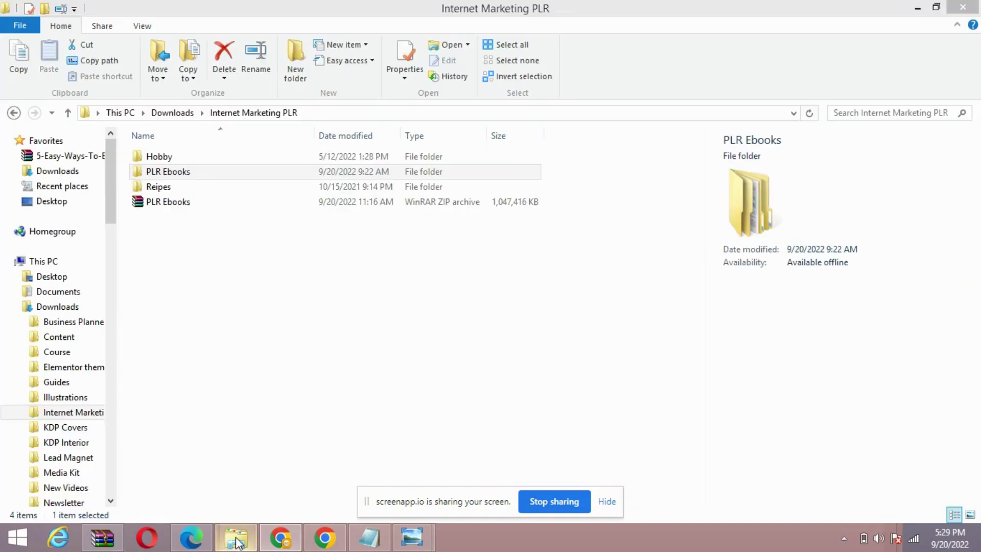
{"action": "left_click", "coordinate": [363, 177]}
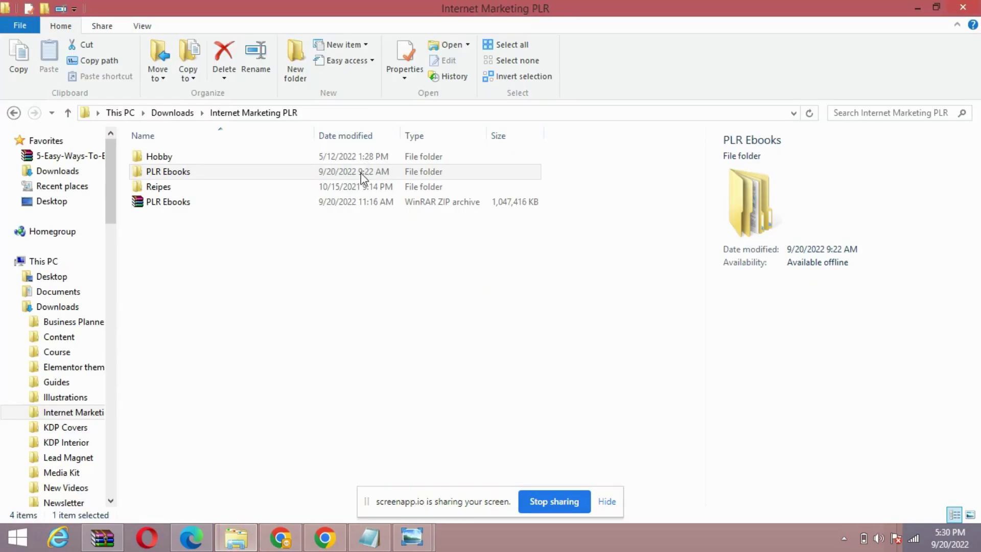
{"action": "left_click", "coordinate": [362, 177]}
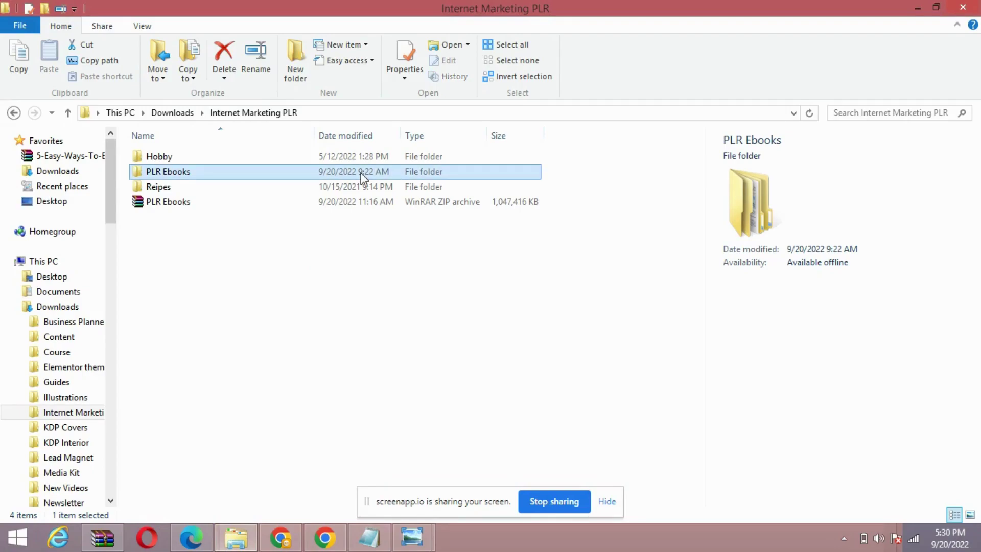
{"action": "double_click", "coordinate": [363, 177]}
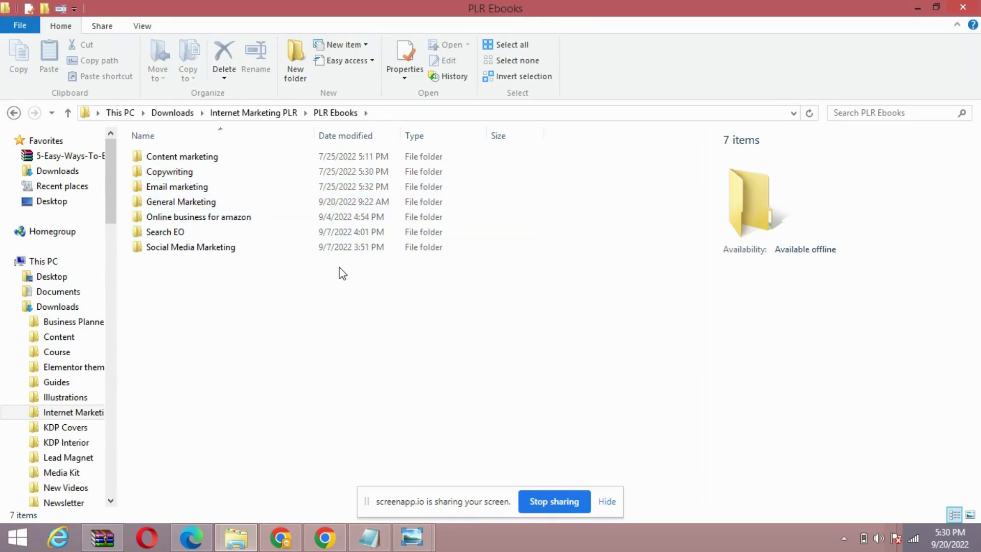
{"action": "left_click", "coordinate": [235, 159]}
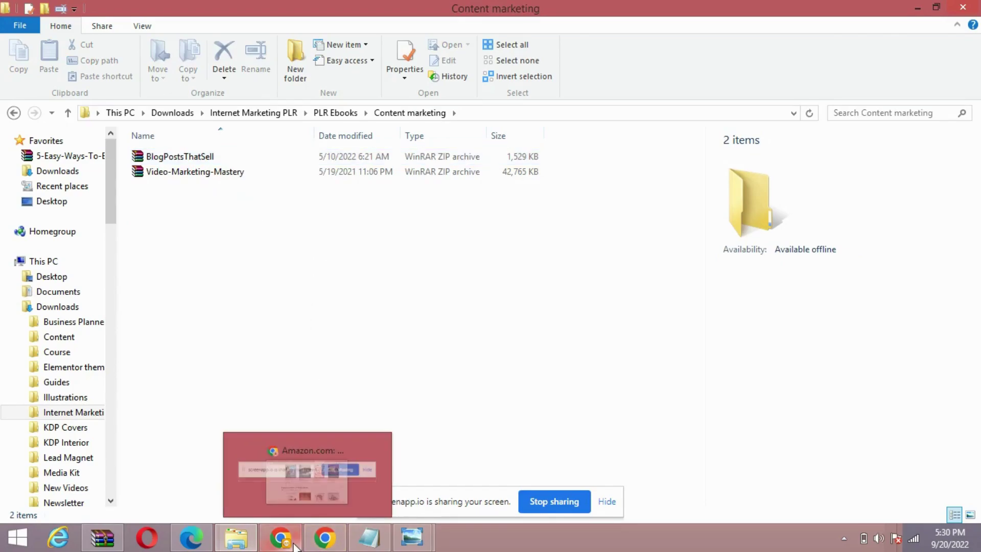
Return to Chrome and view the beginning of the Kindle Books page
{"action": "mouse_move", "coordinate": [289, 518]}
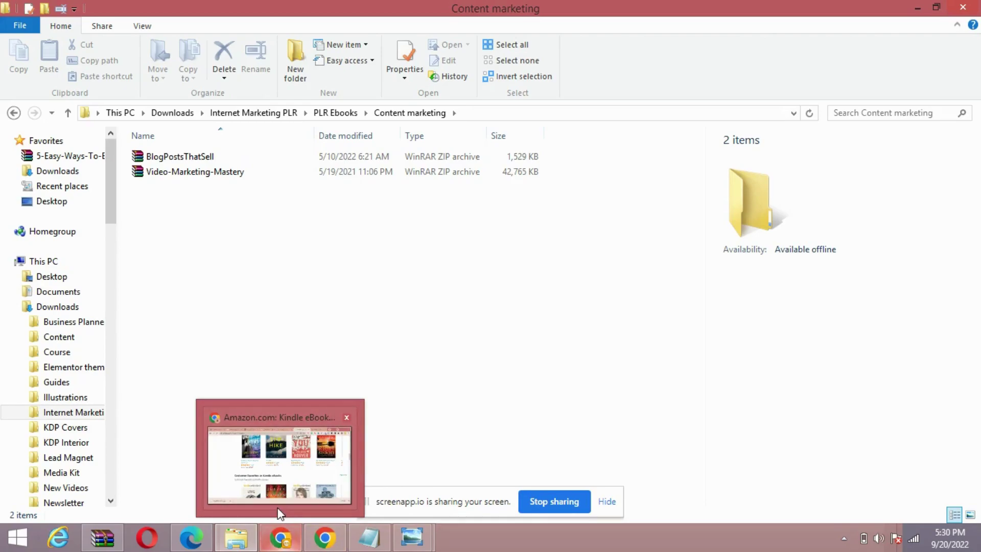
{"action": "left_click", "coordinate": [277, 544]}
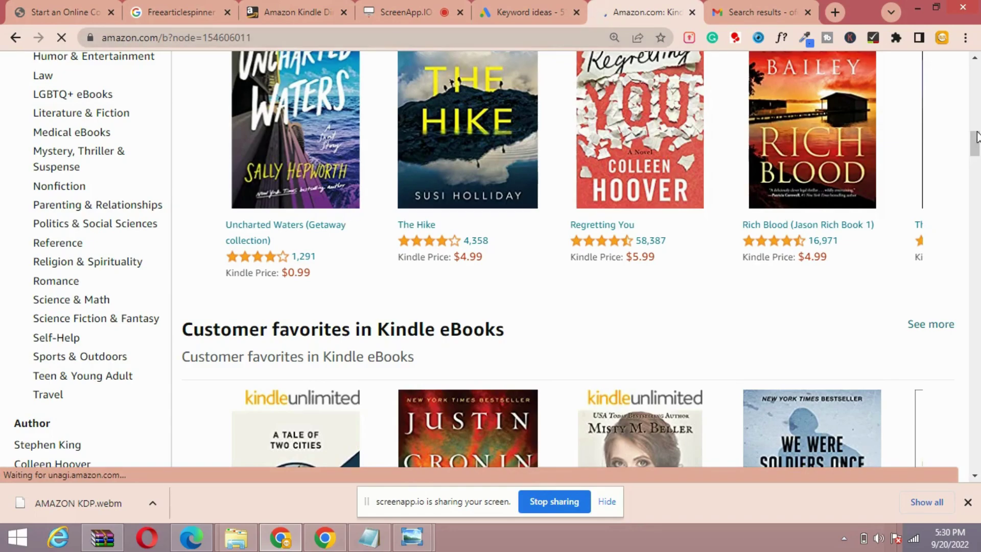
{"action": "left_click_drag", "start_coordinate": [977, 137], "coordinate": [977, 78]}
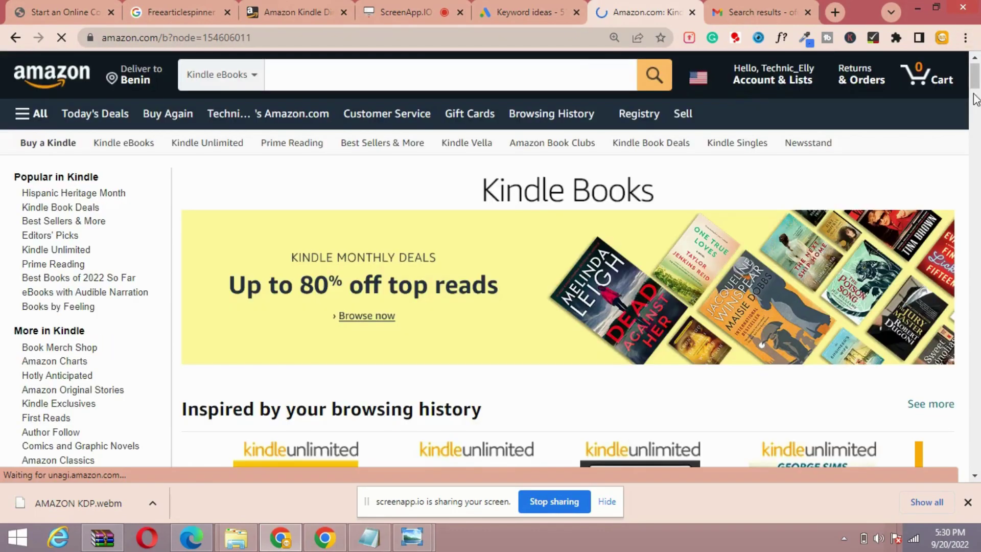
{"action": "mouse_move", "coordinate": [976, 78]}
{"action": "left_mouse_down"}
{"action": "mouse_move", "coordinate": [977, 89]}
{"action": "mouse_move", "coordinate": [977, 77]}
{"action": "left_mouse_up"}
Look through the Start an Online Coaching Business PDF from its cover to page 5
{"action": "left_click", "coordinate": [58, 1]}
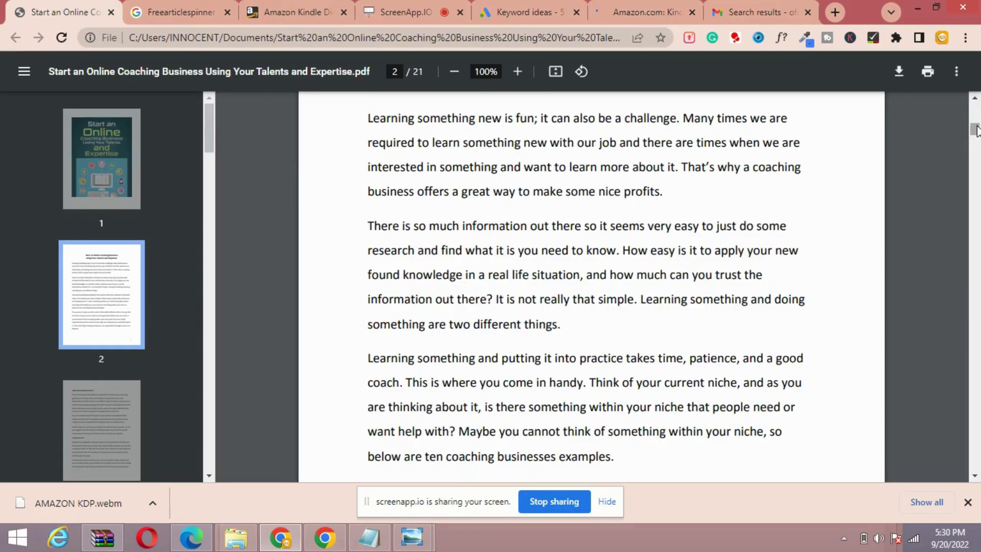
{"action": "scroll", "coordinate": [977, 130], "scroll_direction": "up", "scroll_amount": 10}
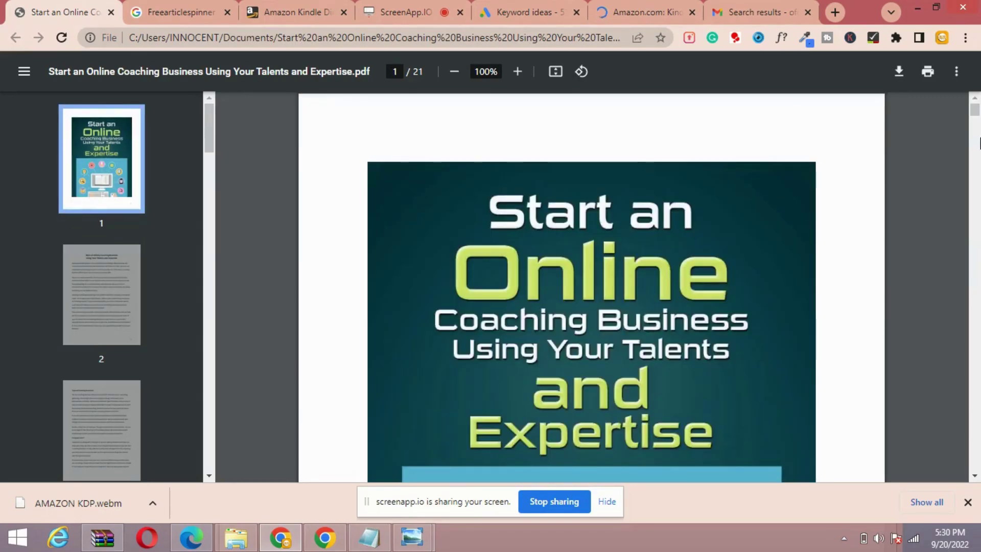
{"action": "left_click_drag", "start_coordinate": [976, 114], "coordinate": [976, 196]}
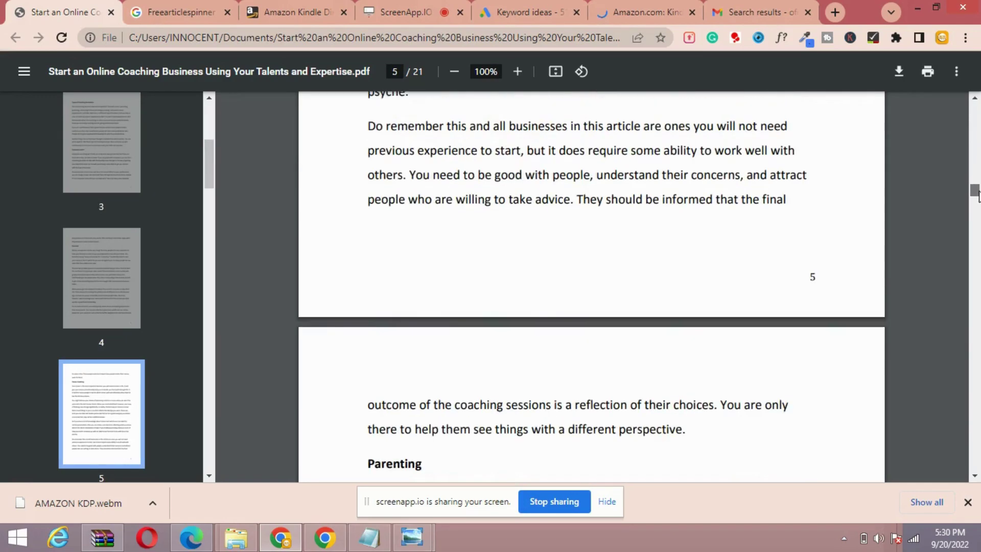
Revisit the article spinner search, coaching PDF and Amazon page, and view the Google Ads keyword ideas for "how to start an online coaching business"
{"action": "left_click", "coordinate": [134, 10]}
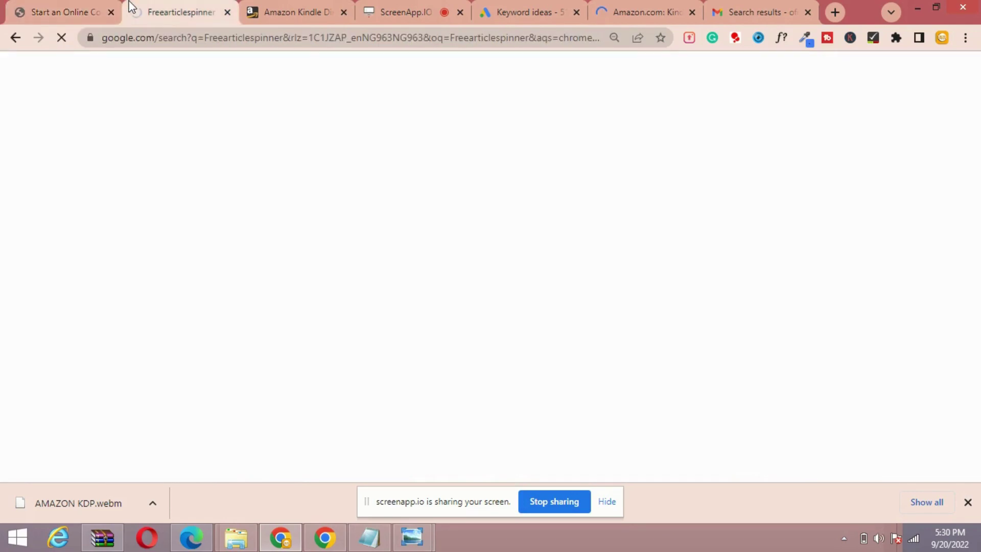
{"action": "left_click", "coordinate": [51, 1]}
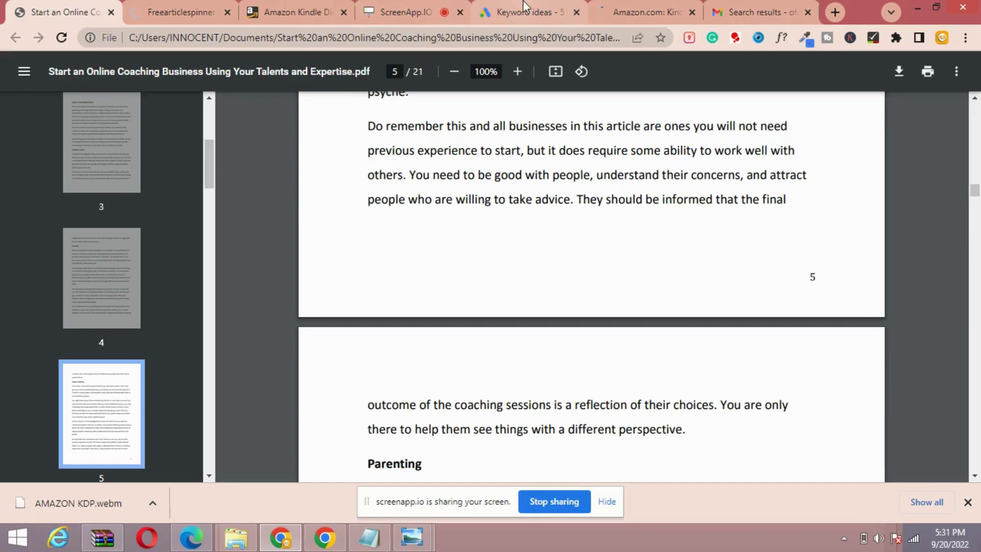
{"action": "left_click", "coordinate": [627, 4]}
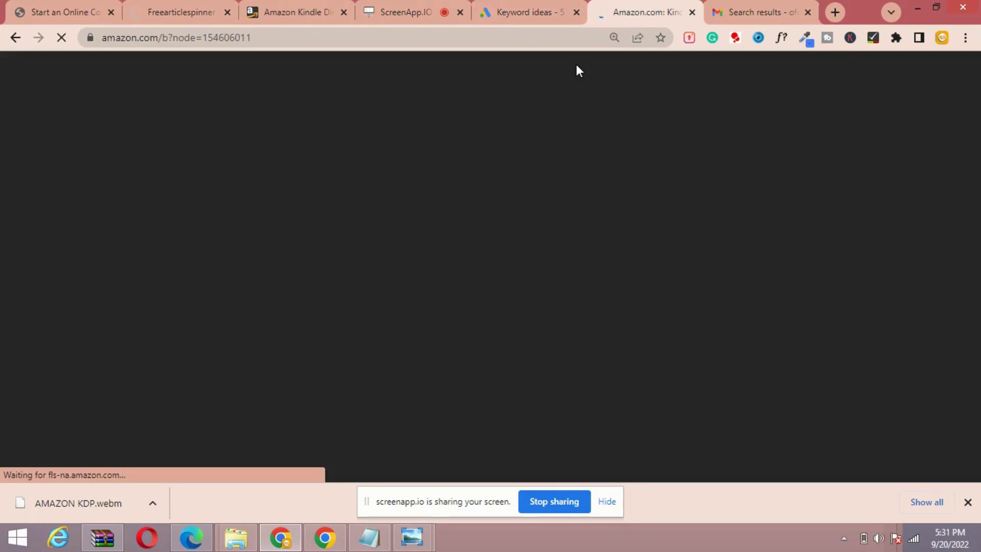
{"action": "left_click", "coordinate": [521, 4]}
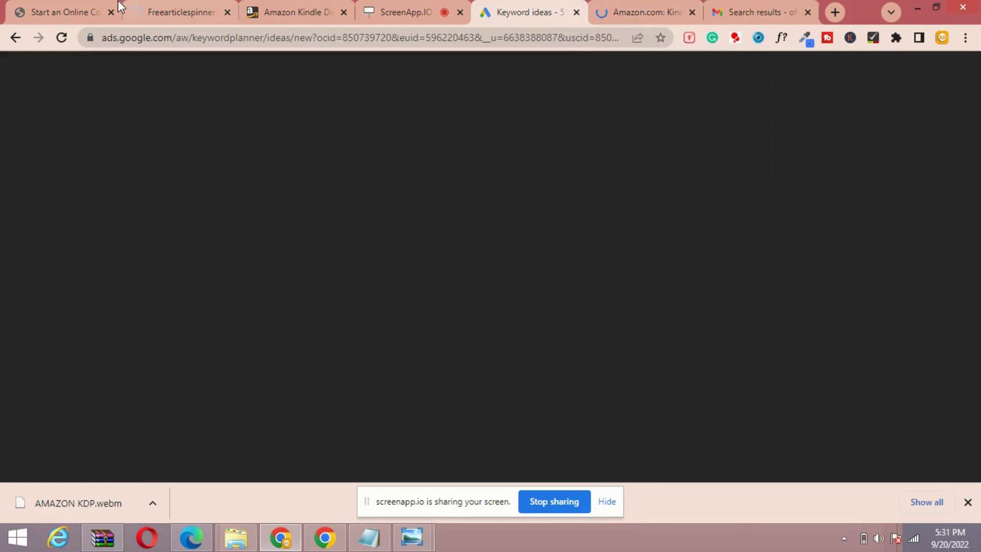
{"action": "left_click", "coordinate": [114, 38]}
{"action": "double_click", "coordinate": [113, 38]}
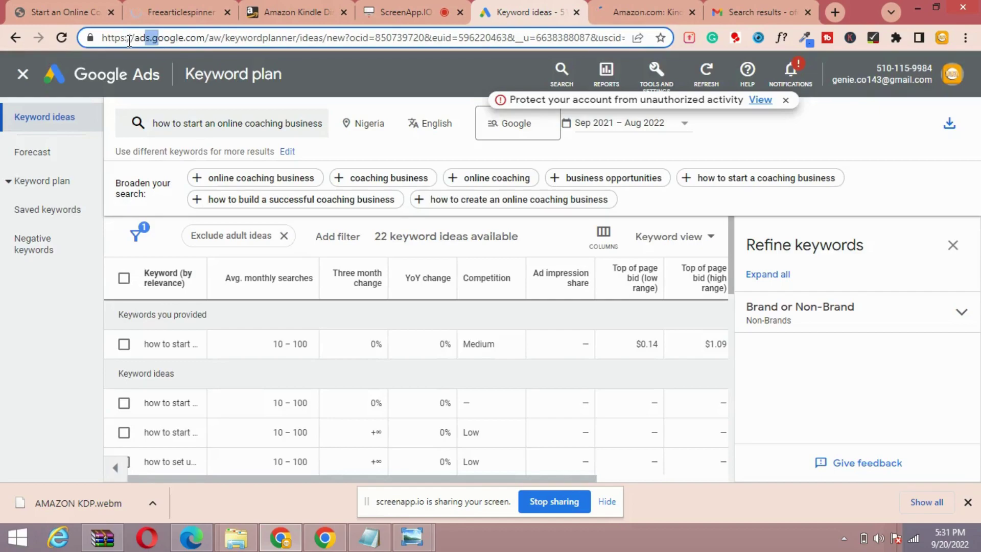
Close the Amazon Kindle Direct and Gmail tabs, and replace the Kindle eBooks tab with a new amazon.com tab
{"action": "left_click", "coordinate": [627, 7]}
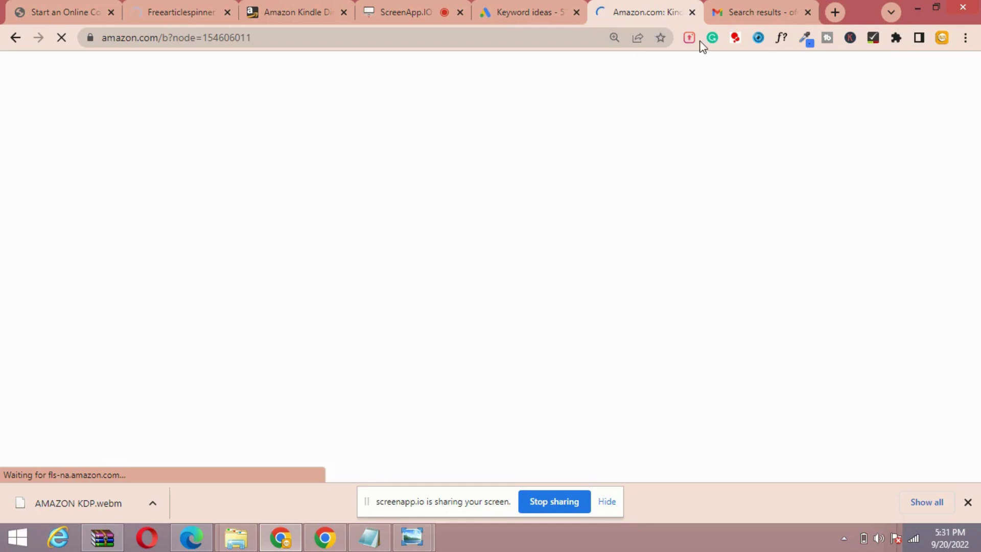
{"action": "left_click", "coordinate": [344, 12]}
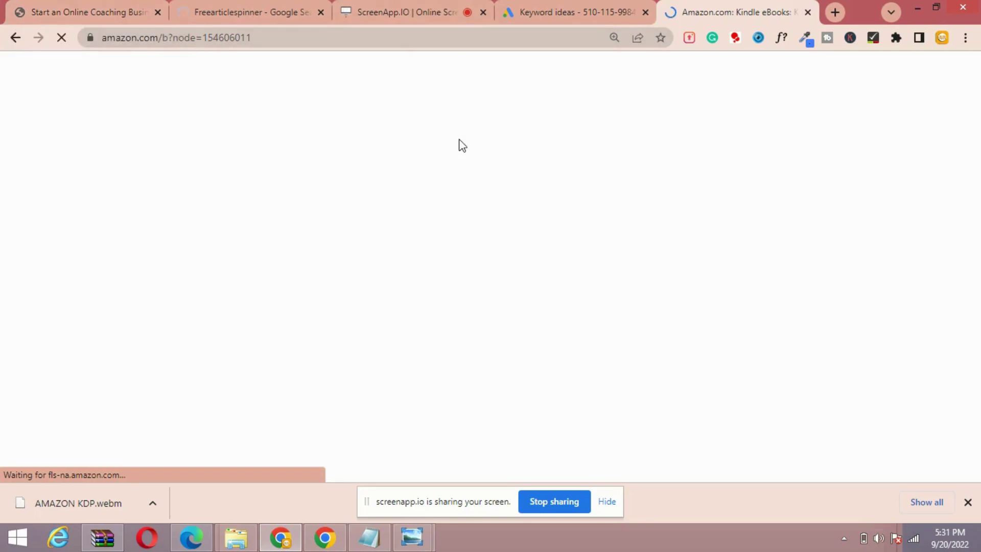
{"action": "left_click", "coordinate": [832, 12]}
{"action": "type", "text": "A"}
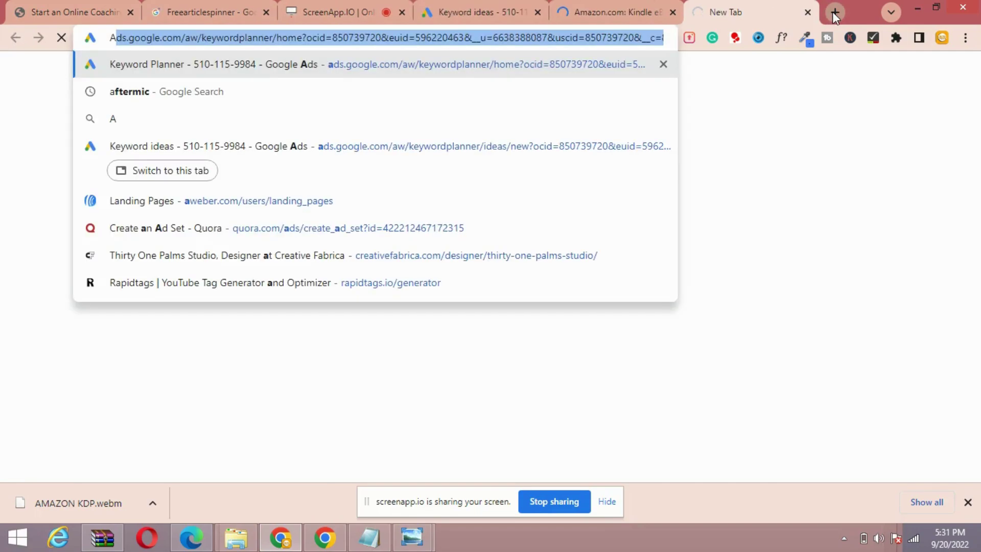
{"action": "type", "text": "MAZ"}
{"action": "key", "text": "Return"}
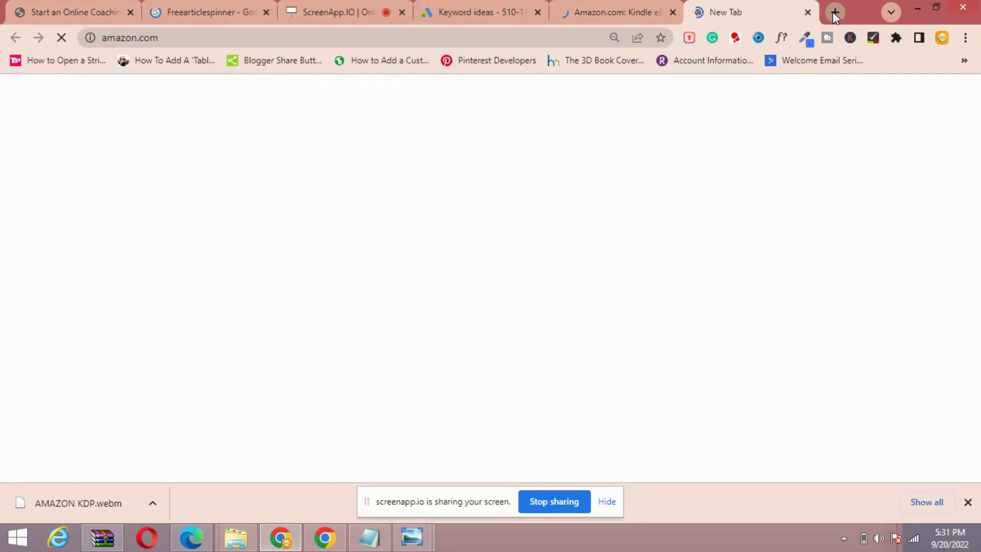
{"action": "left_click", "coordinate": [590, 1]}
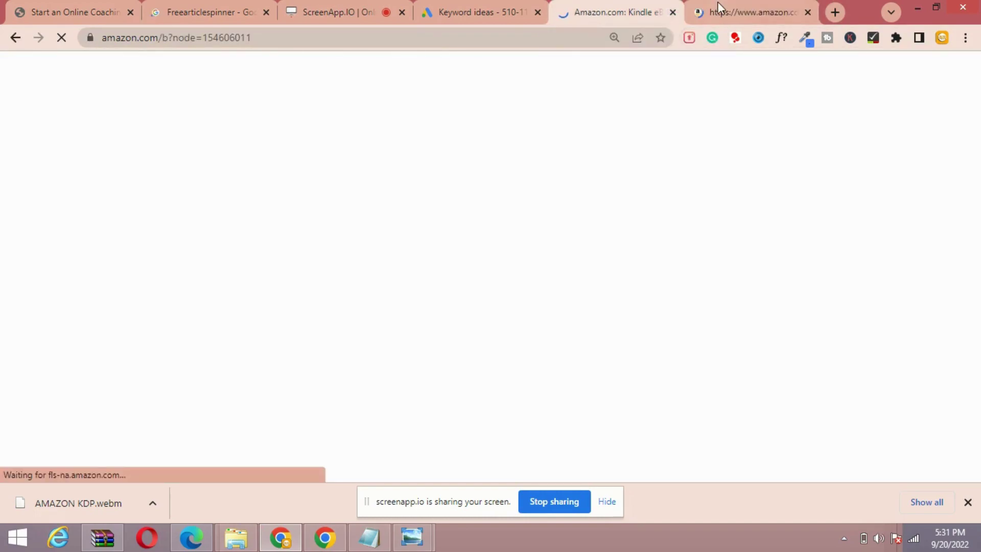
{"action": "left_click", "coordinate": [672, 12]}
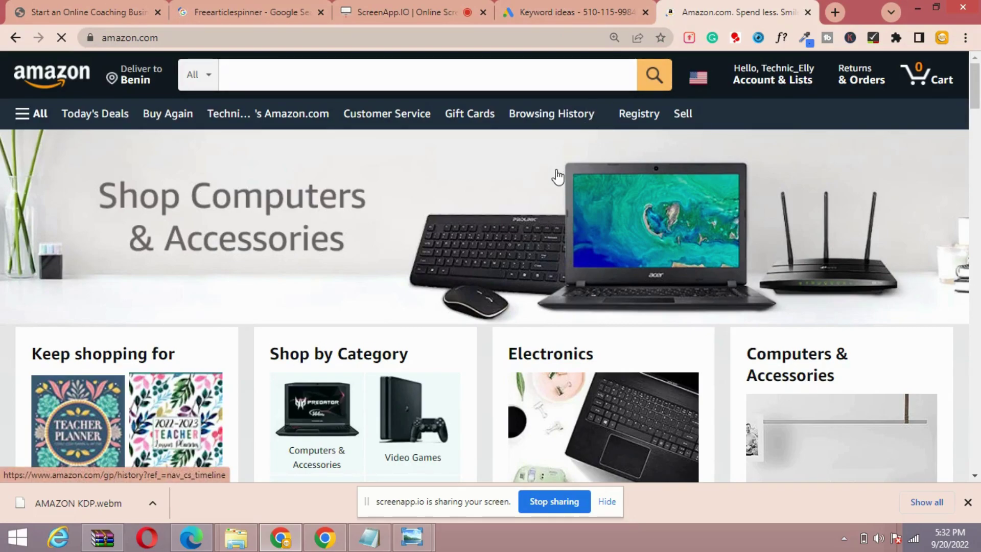
Enter "HOW TO START" in the Amazon search box and bring up the search suggestions
{"action": "type", "text": "HO"}
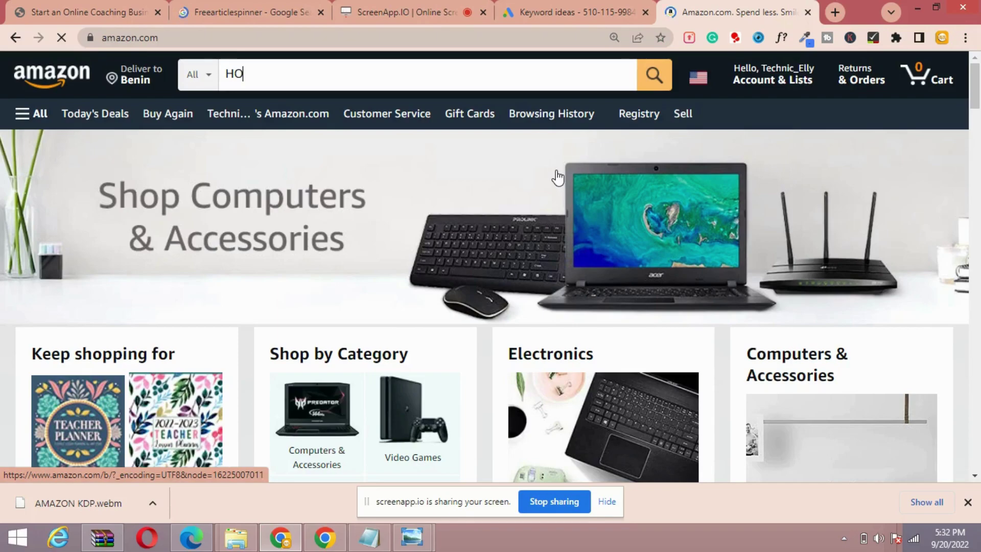
{"action": "type", "text": "W TO ST"}
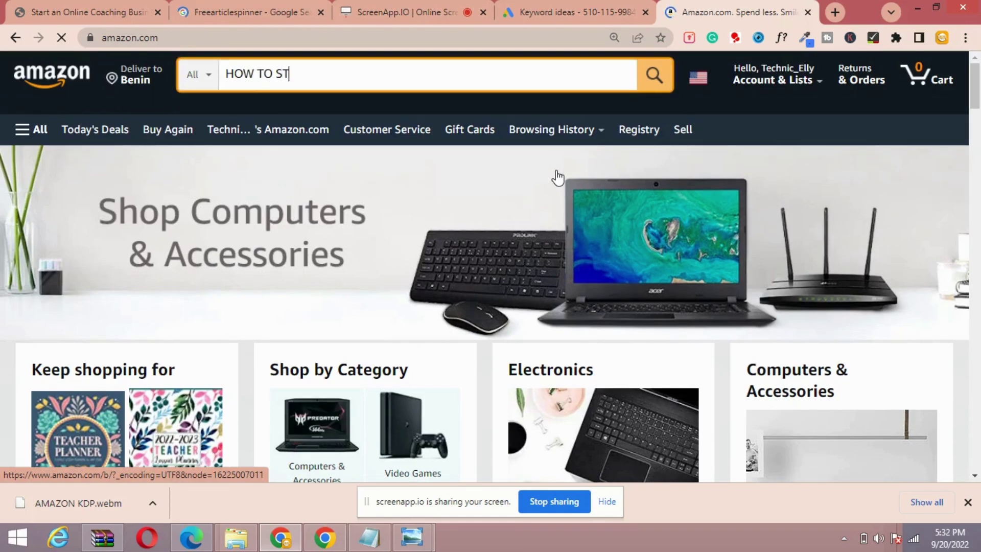
{"action": "type", "text": "ART"}
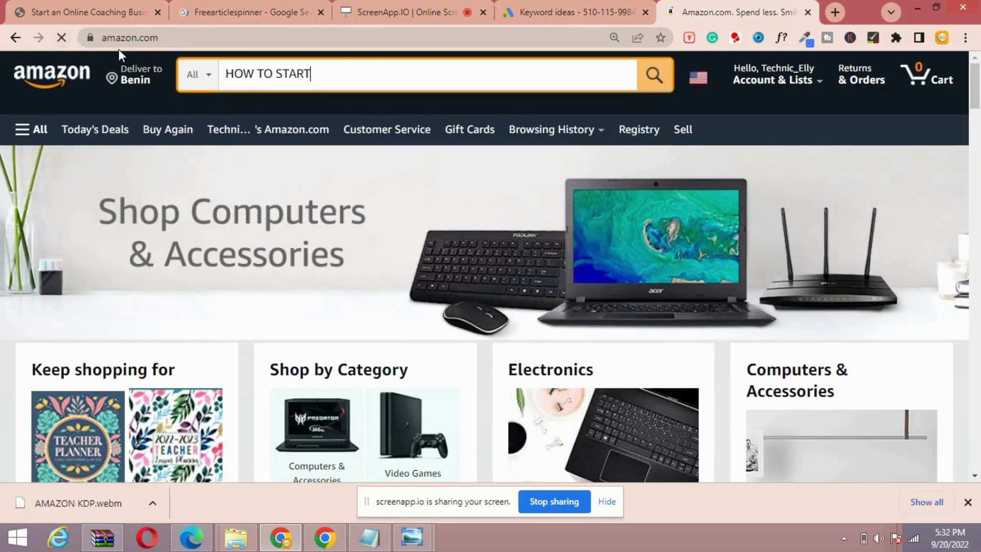
{"action": "left_click", "coordinate": [250, 75]}
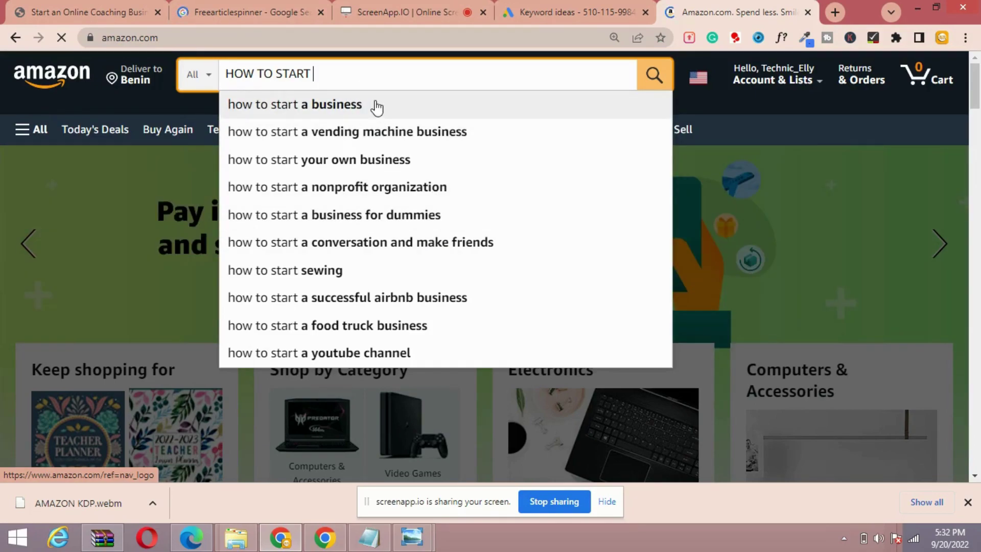
{"action": "type", "text": "AN "}
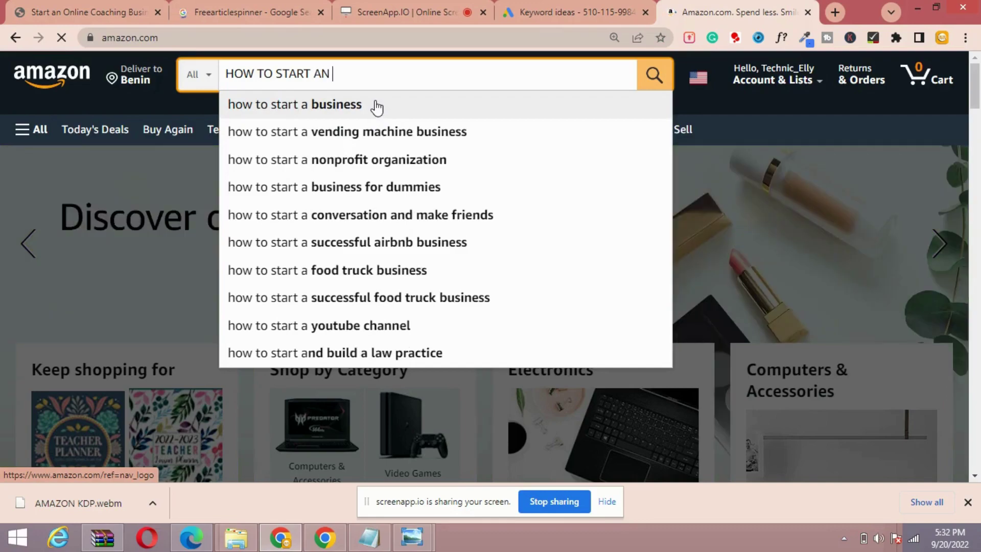
{"action": "type", "text": "ONLIN"}
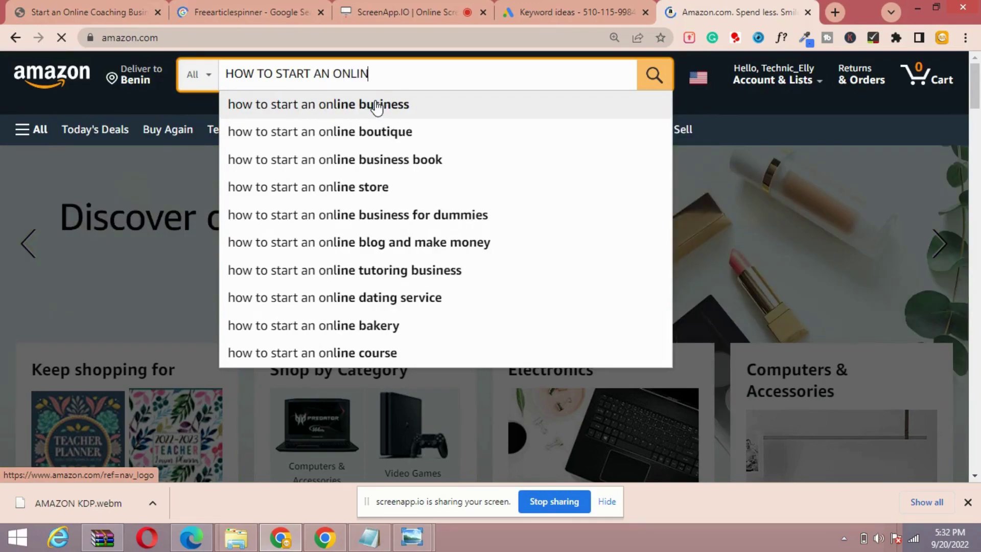
{"action": "type", "text": "E CO"}
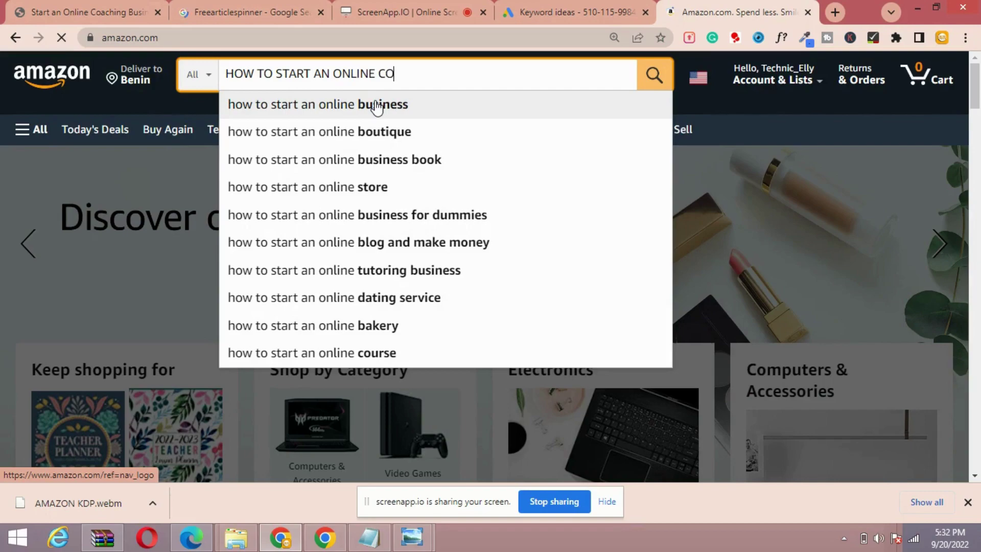
{"action": "type", "text": "ACG"}
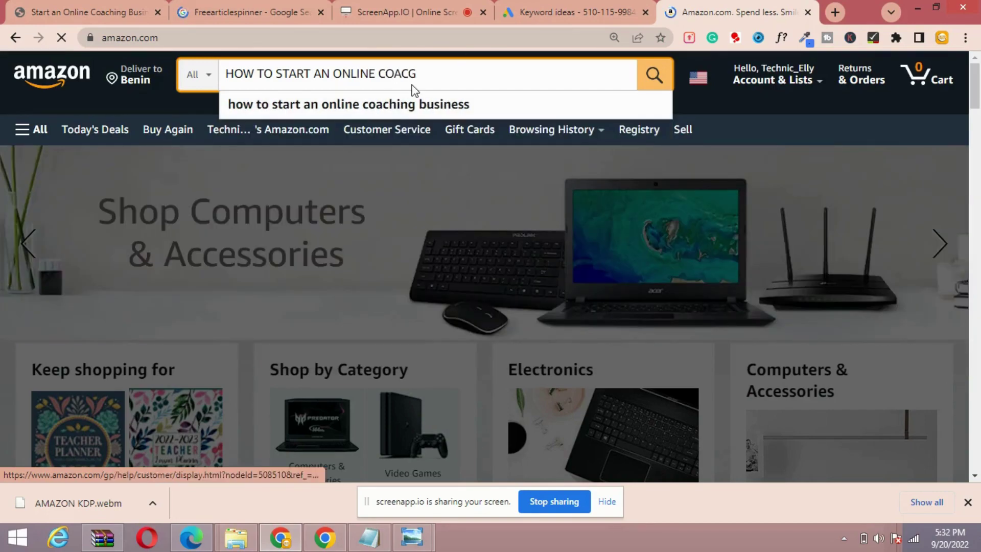
{"action": "key", "text": "BackSpace"}
{"action": "key", "text": "BackSpace"}
{"action": "key", "text": "BackSpace"}
{"action": "key", "text": "BackSpace"}
{"action": "key", "text": "BackSpace"}
{"action": "key", "text": "BackSpace"}
{"action": "key", "text": "BackSpace"}
{"action": "key", "text": "BackSpace"}
{"action": "key", "text": "BackSpace"}
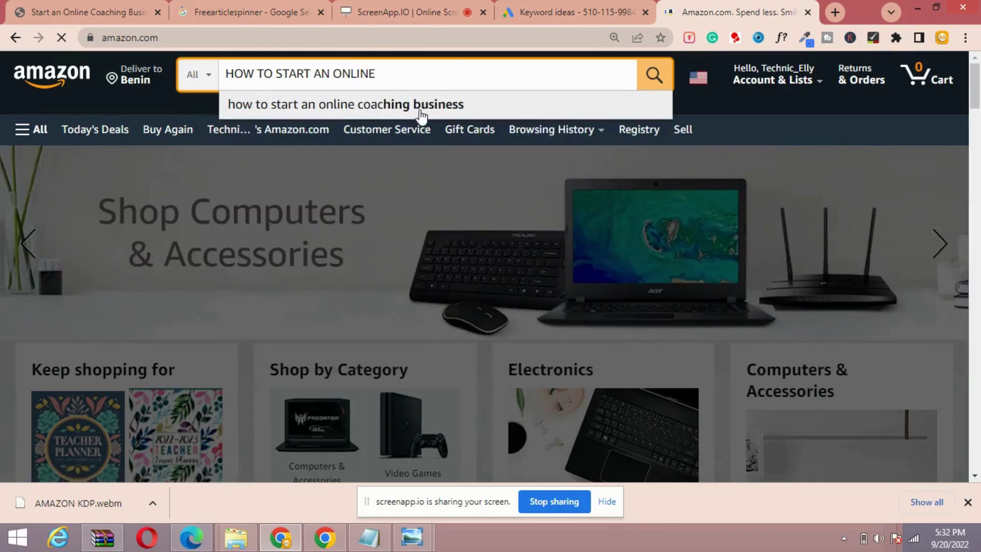
{"action": "key", "text": "BackSpace"}
{"action": "key", "text": "BackSpace"}
{"action": "key", "text": "BackSpace"}
{"action": "key", "text": "BackSpace"}
{"action": "key", "text": "BackSpace"}
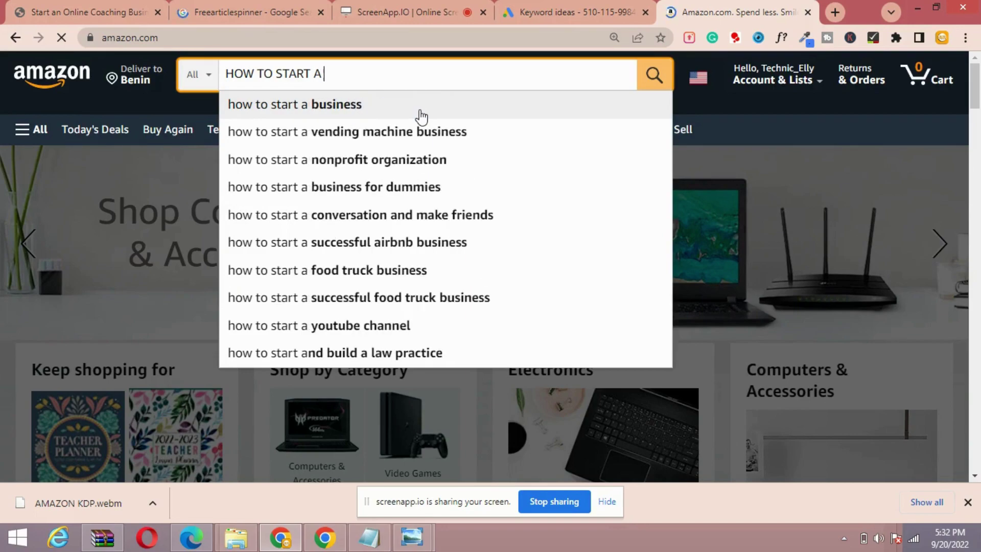
Extend the search text to "HOW TO START A COACHING" and search for the suggestion "how to start an online coaching business"
{"action": "type", "text": "COAC"}
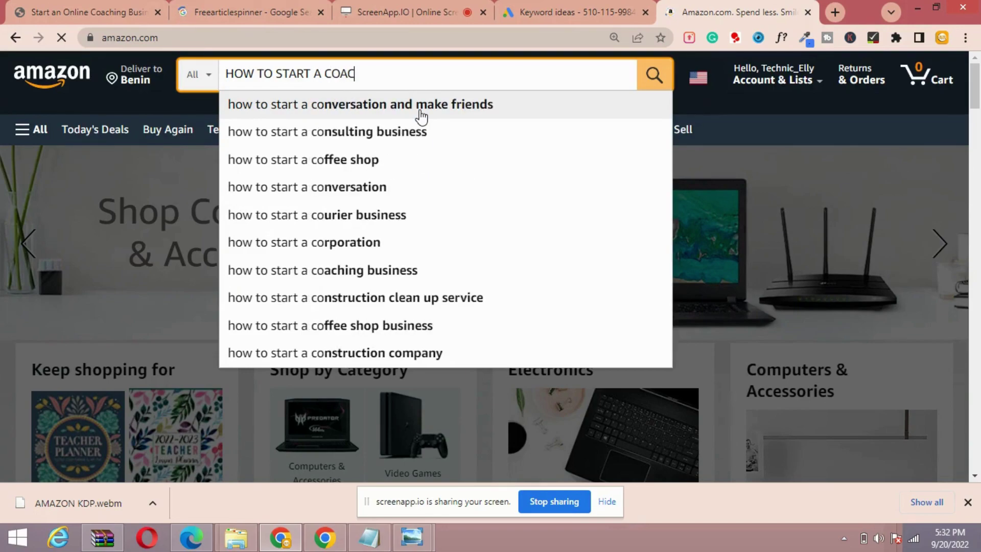
{"action": "type", "text": "HING"}
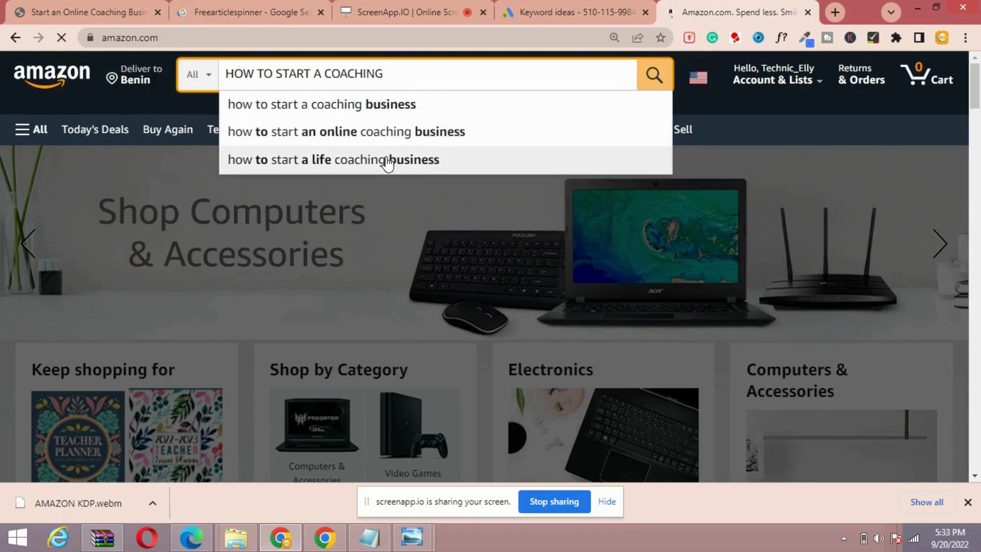
{"action": "left_click", "coordinate": [371, 134]}
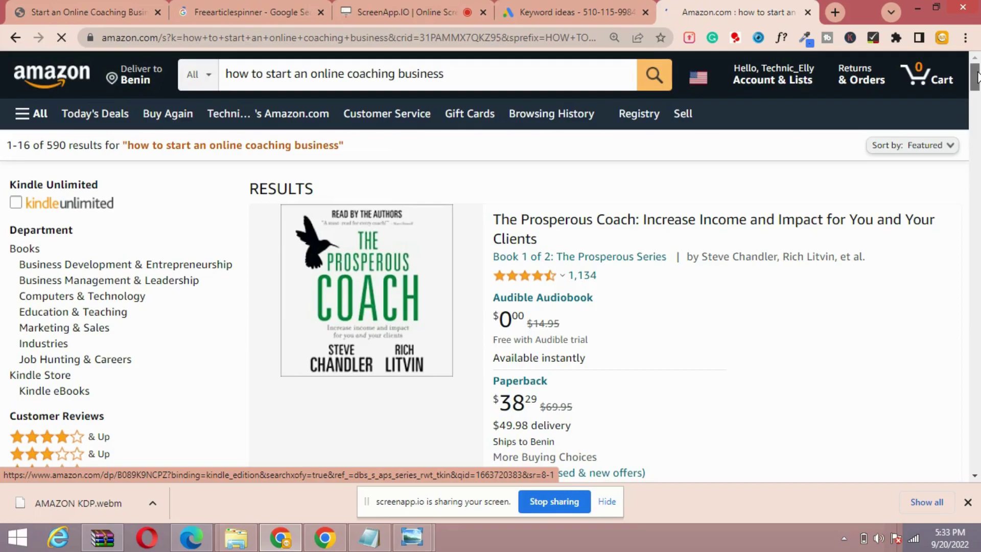
Look through the Amazon results for books on starting an online coaching business
{"action": "left_click_drag", "start_coordinate": [977, 77], "coordinate": [974, 200]}
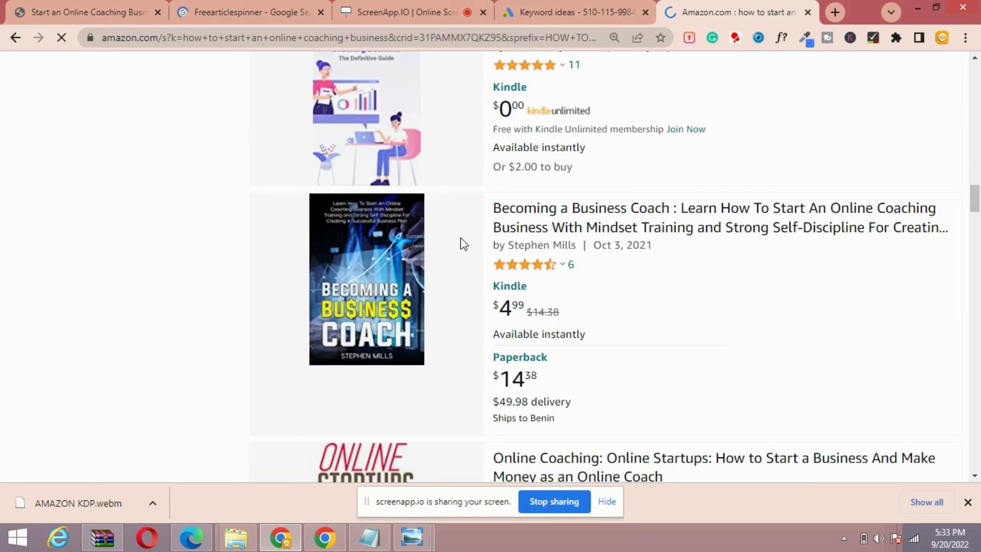
{"action": "left_click_drag", "start_coordinate": [977, 205], "coordinate": [979, 38]}
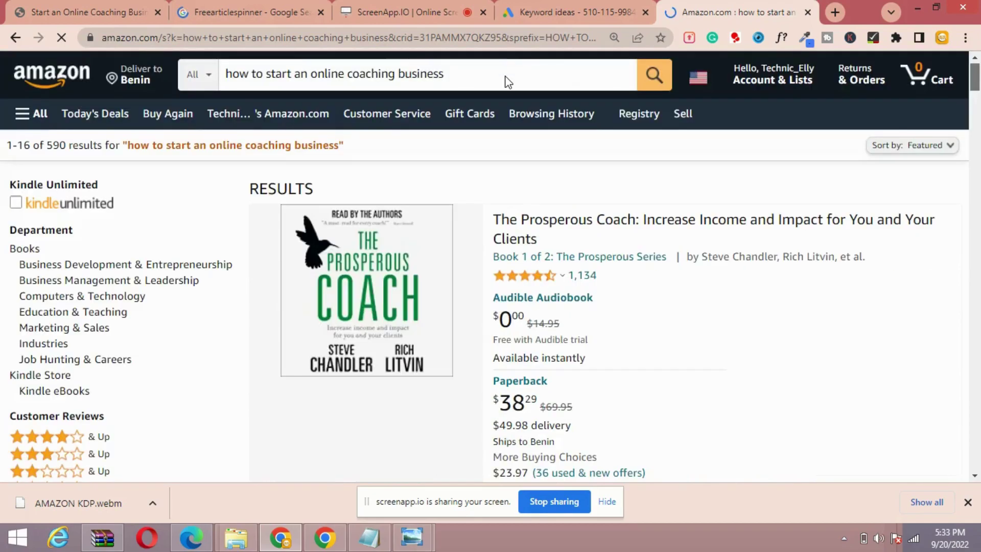
{"action": "scroll", "coordinate": [433, 70], "scroll_direction": "down", "scroll_amount": 10}
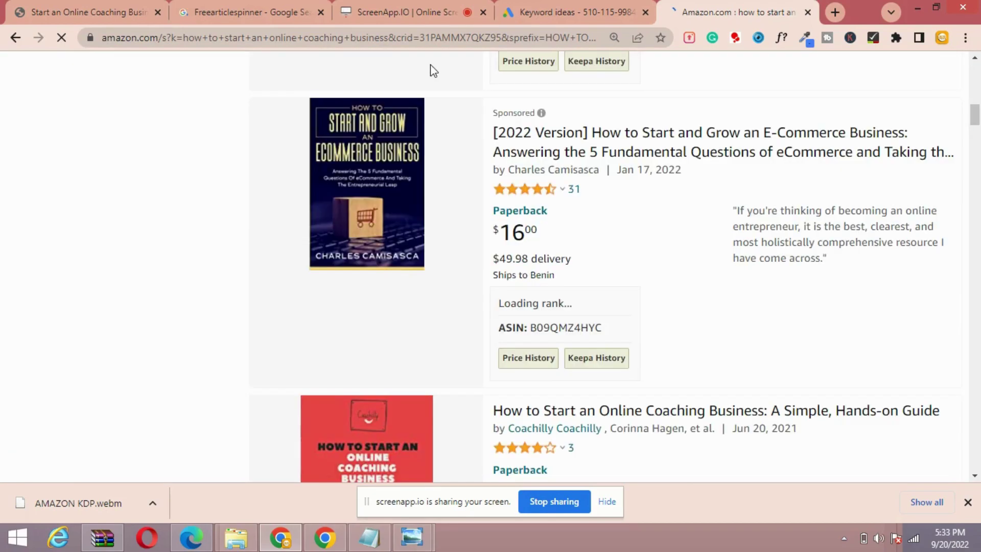
Close the Google Ads keyword ideas, Amazon results and Freearticlespinner search tabs, and return to the coaching business PDF
{"action": "left_click", "coordinate": [542, 7]}
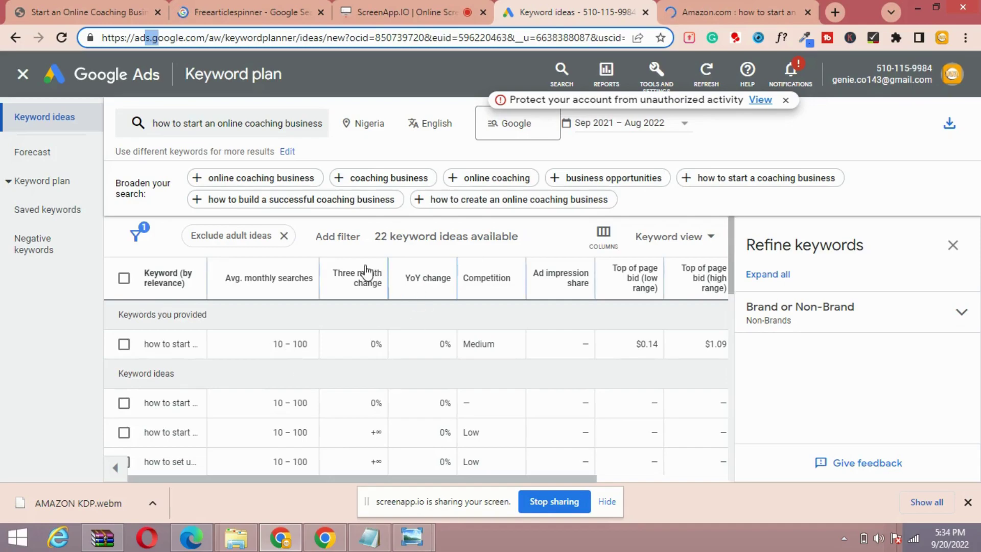
{"action": "left_click", "coordinate": [645, 14]}
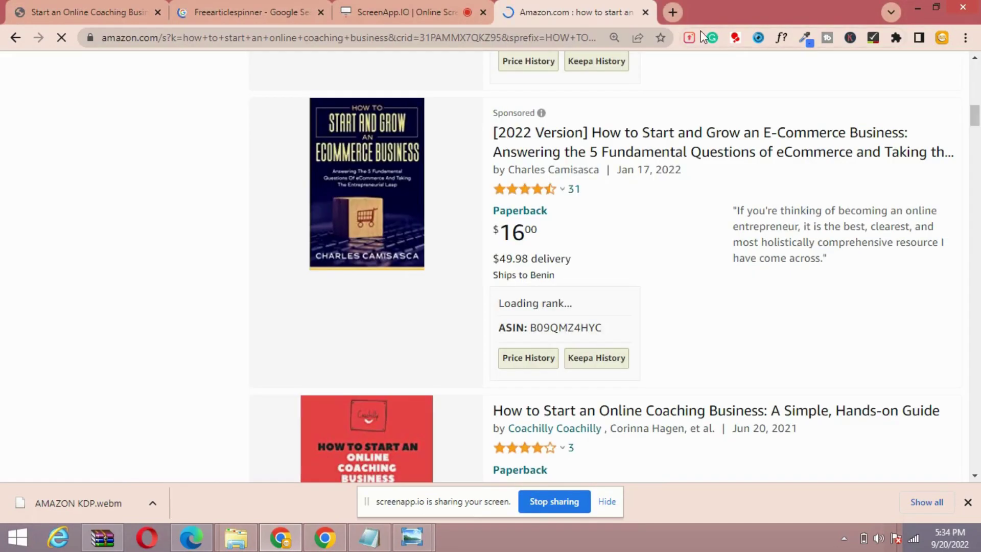
{"action": "key", "text": "ctrl+w"}
{"action": "left_click", "coordinate": [305, 4]}
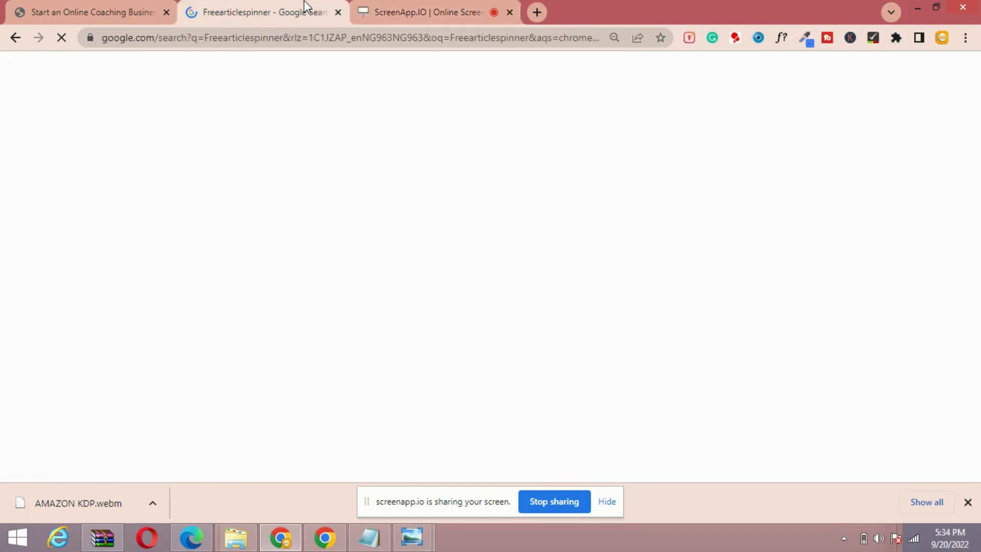
{"action": "left_click", "coordinate": [51, 16]}
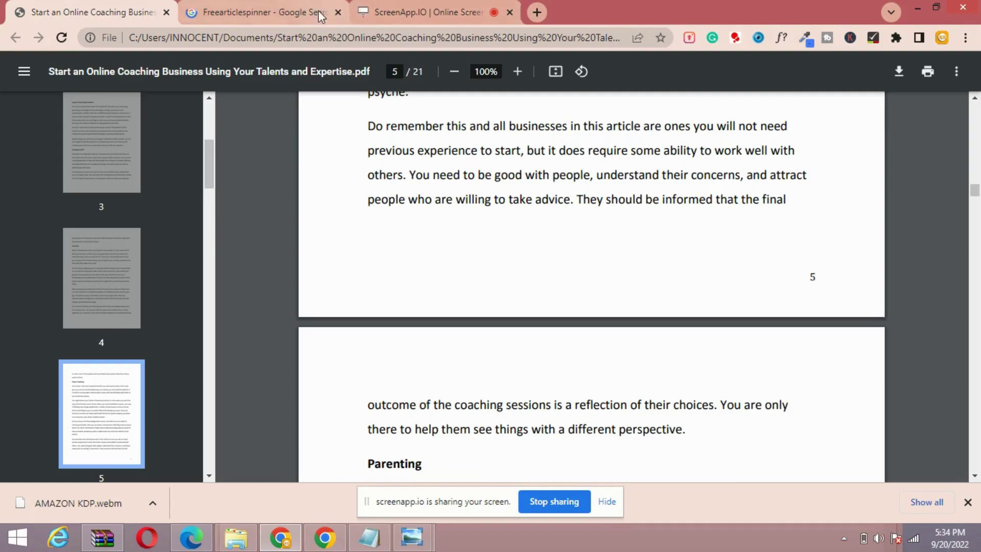
{"action": "left_click", "coordinate": [338, 13]}
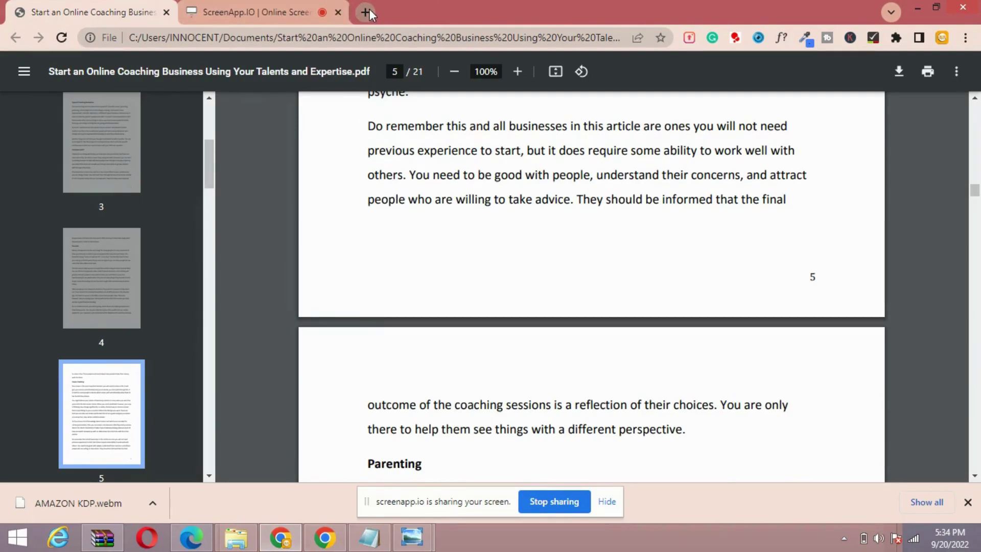
Search Google for Freearticlespinner in a new tab and open the "Free Article Spinner - Free Unlimited Web Content" result
{"action": "left_click", "coordinate": [365, 12]}
{"action": "type", "text": "FRE"}
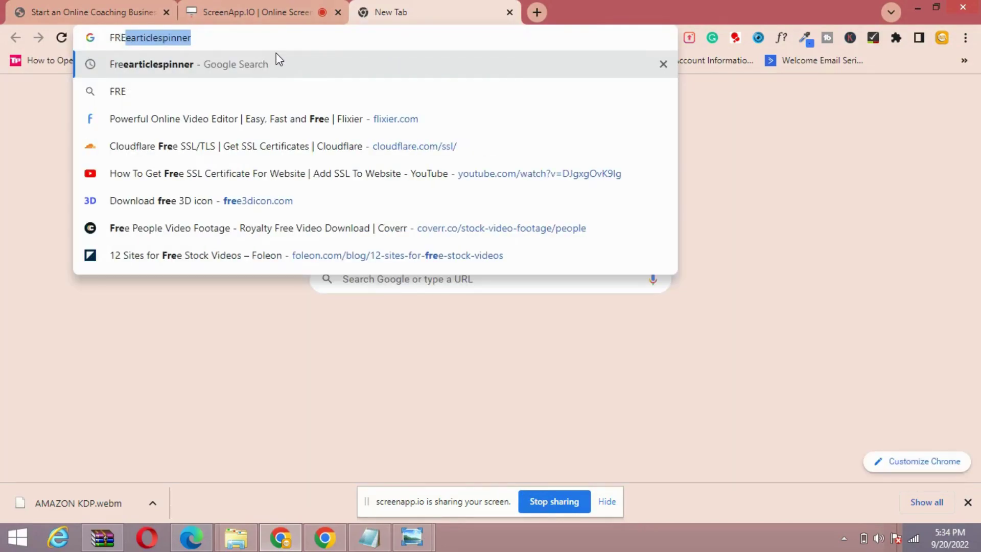
{"action": "left_click", "coordinate": [276, 54]}
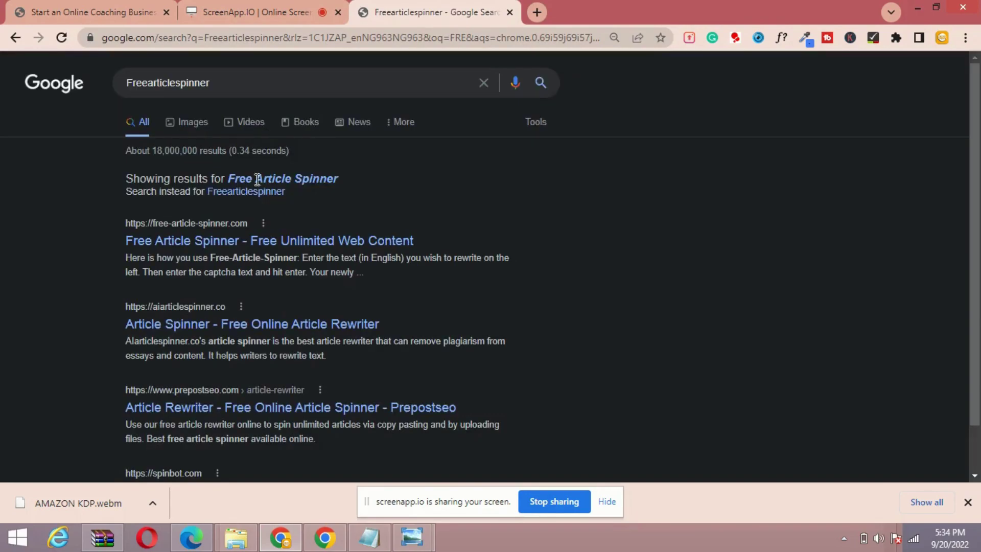
{"action": "left_click", "coordinate": [205, 246]}
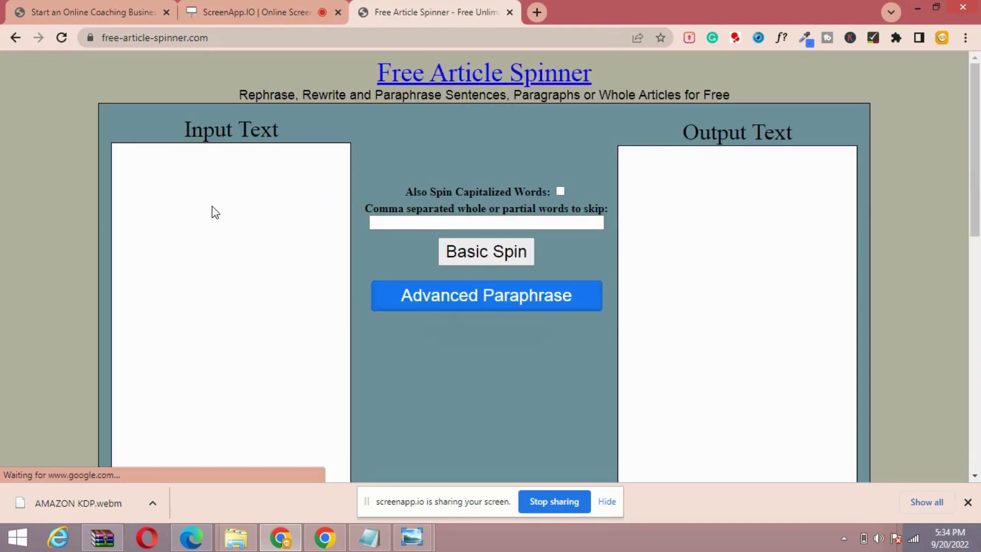
Copy the body text of page 2 of the coaching PDF, starting at "Learning something new is fun", into the spinner's Input Text
{"action": "left_click", "coordinate": [218, 177]}
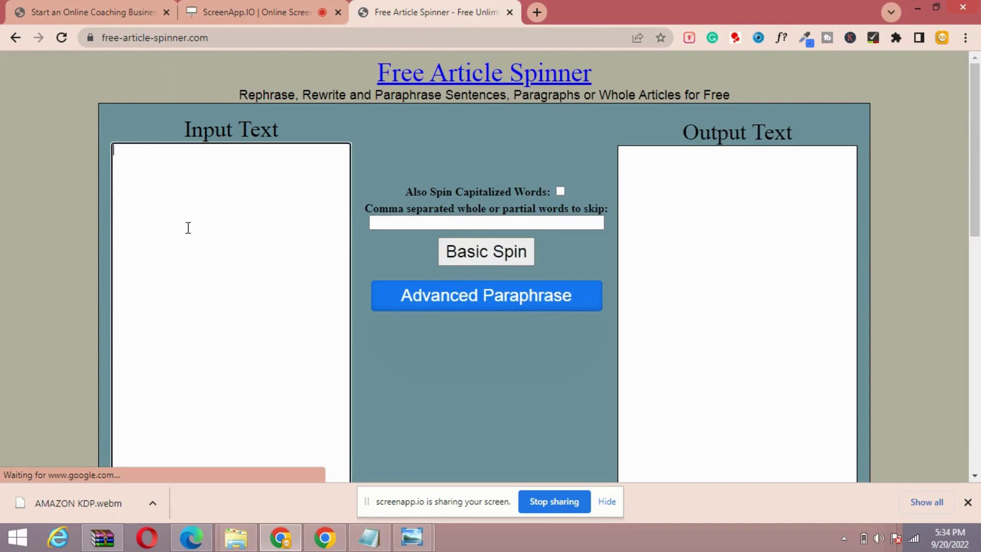
{"action": "left_click", "coordinate": [116, 2]}
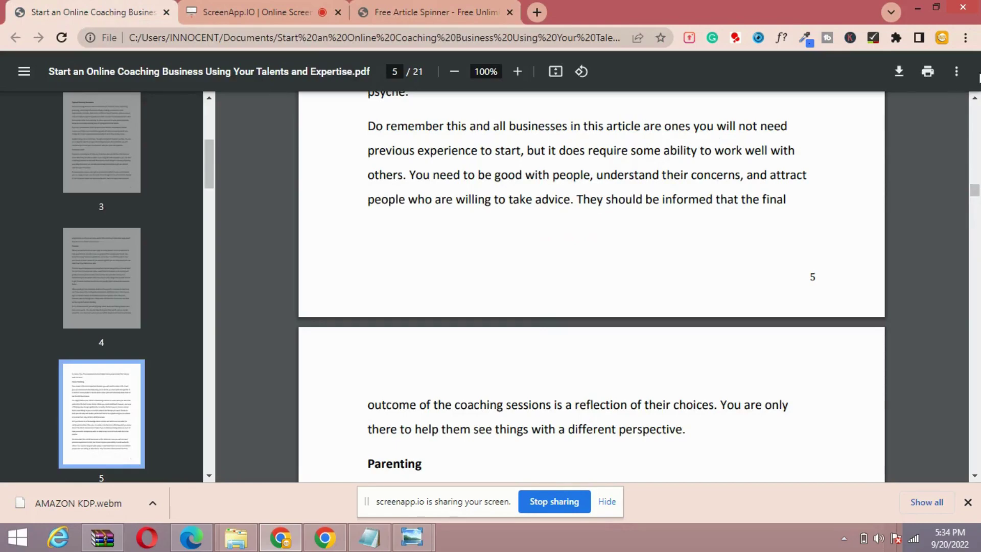
{"action": "left_click", "coordinate": [975, 98]}
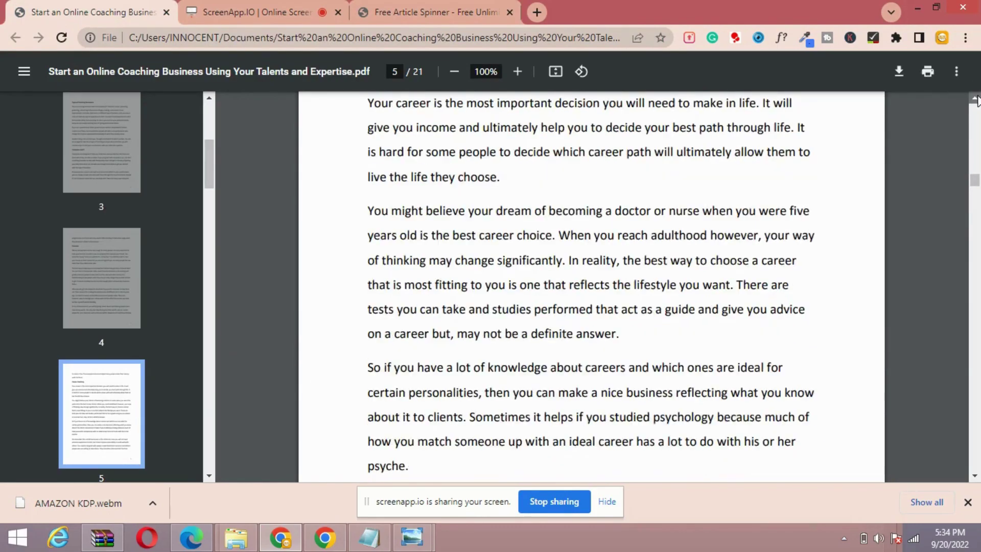
{"action": "scroll", "coordinate": [974, 98], "scroll_direction": "up", "scroll_amount": 20}
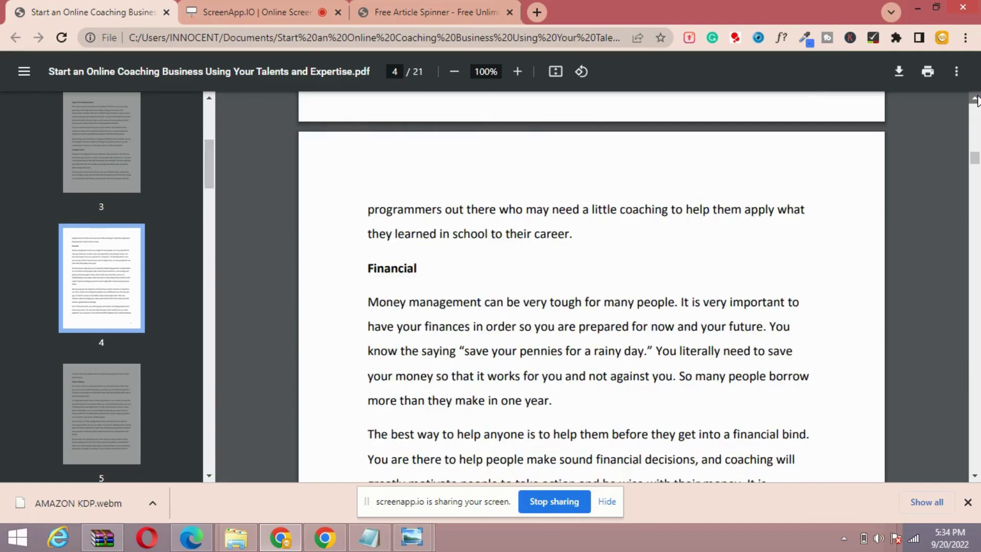
{"action": "scroll", "coordinate": [974, 100], "scroll_direction": "up", "scroll_amount": 5}
{"action": "left_click_drag", "start_coordinate": [974, 156], "coordinate": [977, 128]}
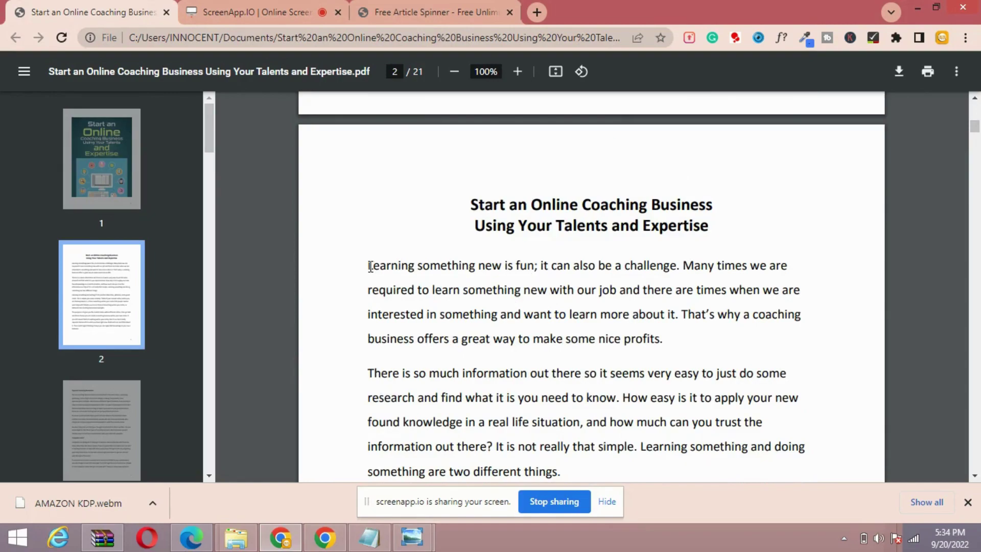
{"action": "left_click_drag", "start_coordinate": [369, 265], "coordinate": [412, 481]}
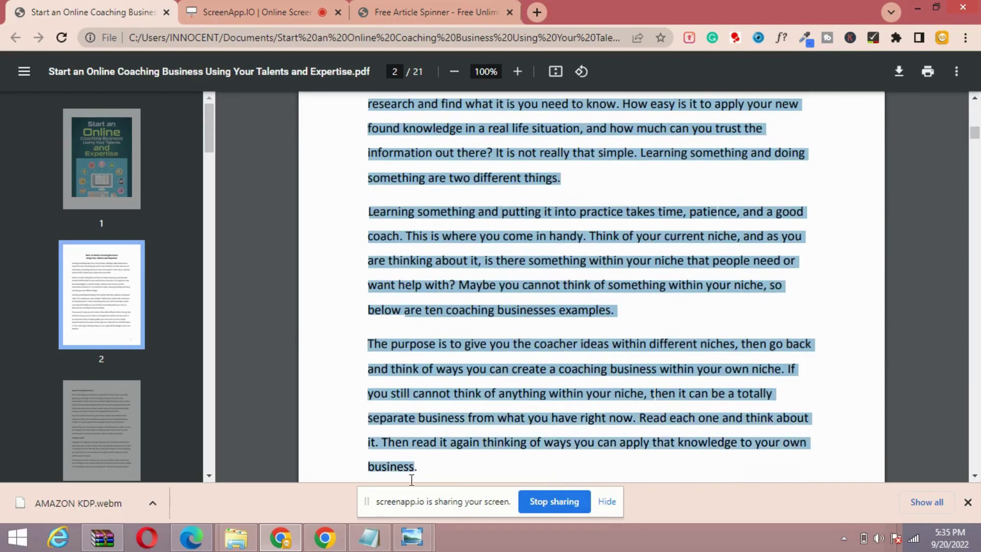
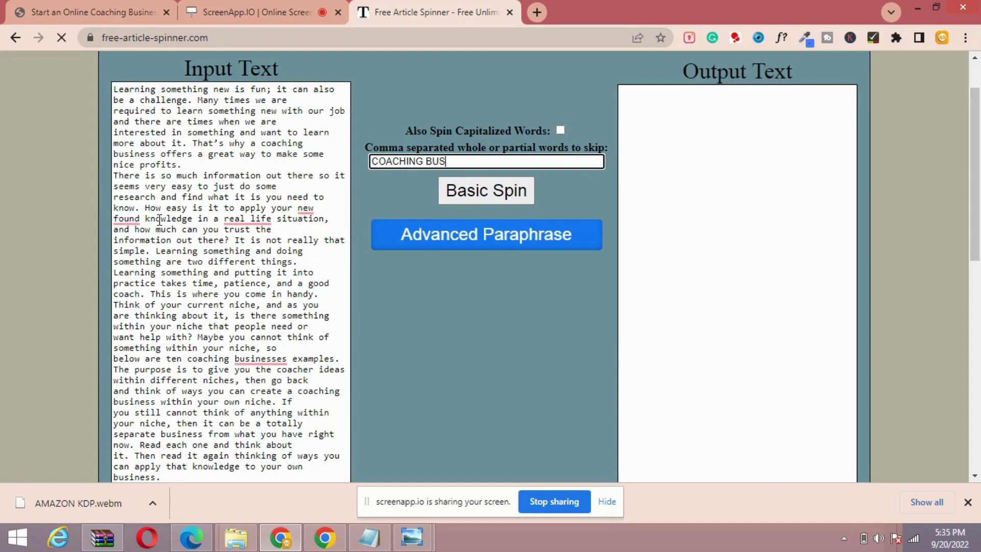
Set the words to skip to "COACHING BUSINESS", run a Basic Spin on the input text, and review the output text
{"action": "type", "text": "INESS"}
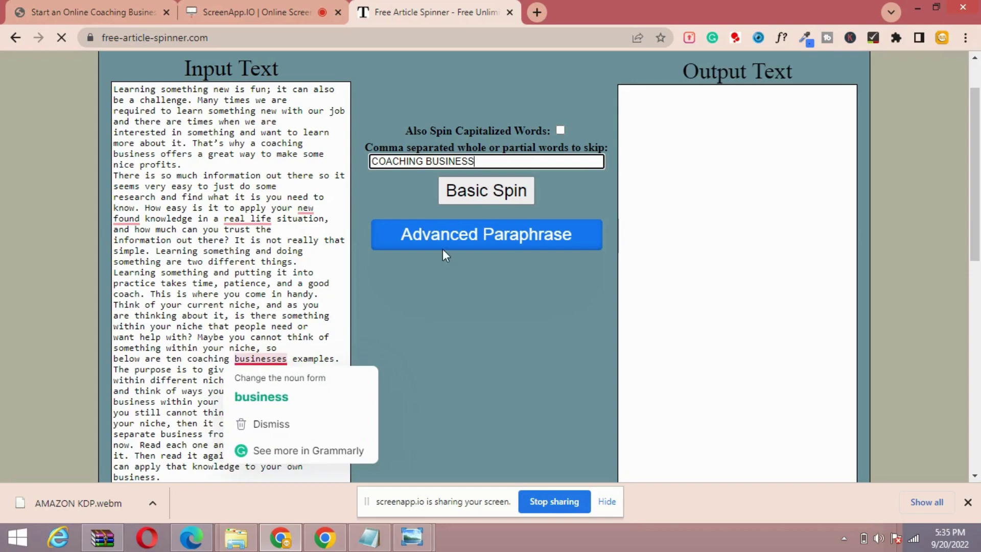
{"action": "left_click", "coordinate": [485, 194]}
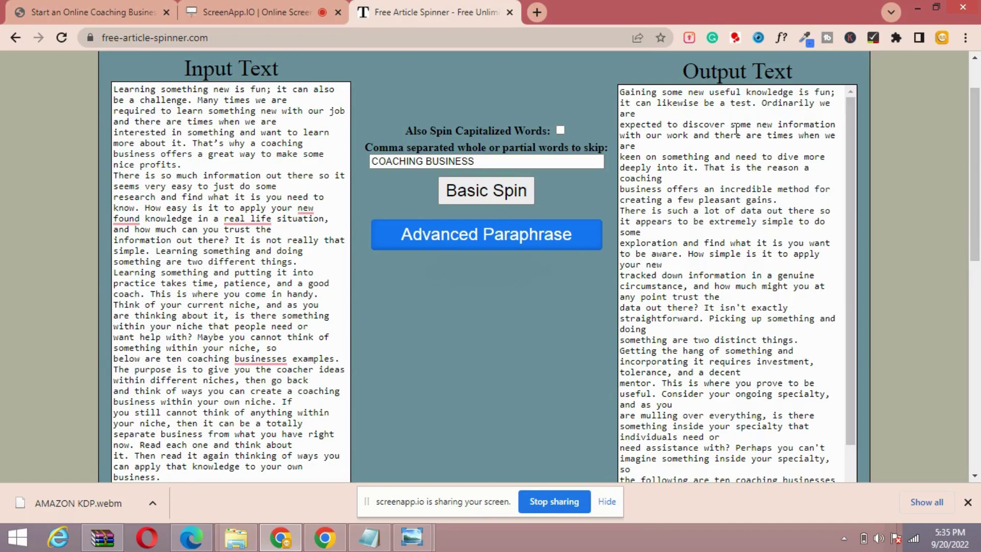
{"action": "left_click", "coordinate": [683, 198]}
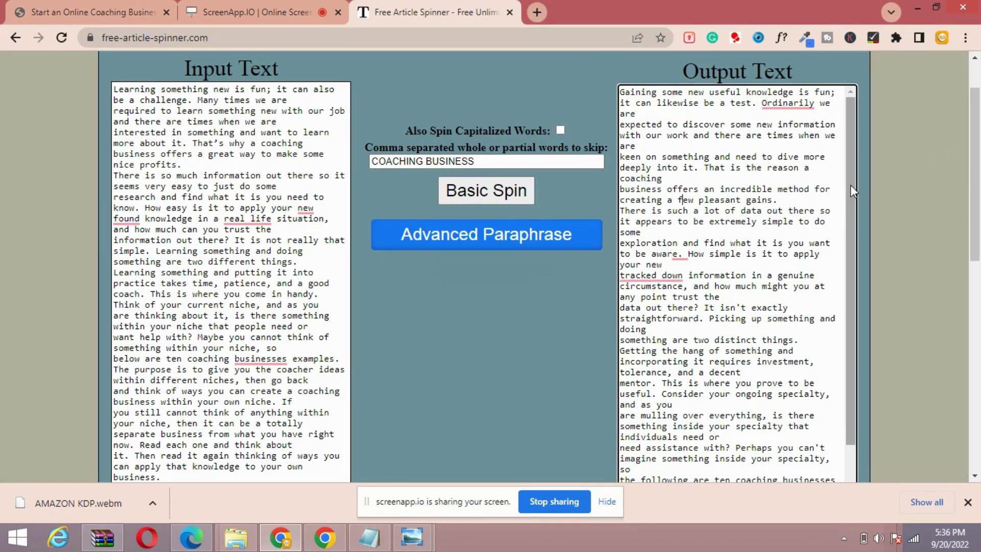
{"action": "left_click_drag", "start_coordinate": [851, 185], "coordinate": [870, 137]}
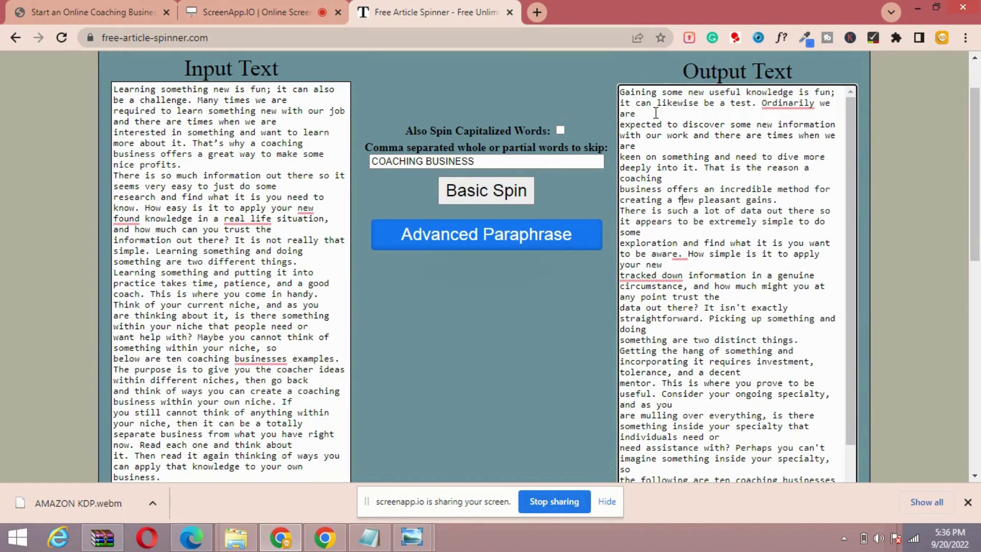
Open canva.com in a new tab and look over its home page, checking back on the article spinner's output meanwhile
{"action": "left_click", "coordinate": [537, 12]}
{"action": "type", "text": "CA"}
{"action": "key", "text": "Return"}
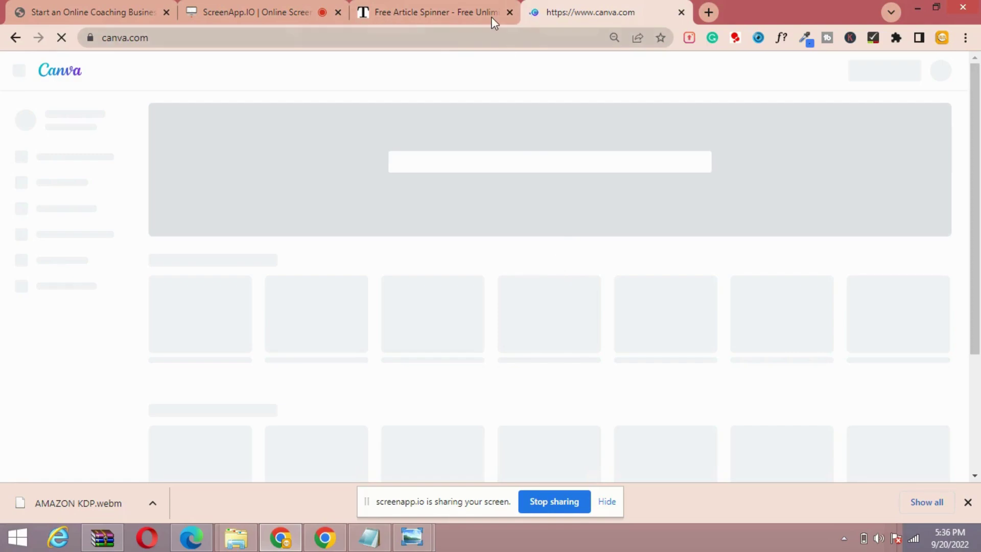
{"action": "left_click", "coordinate": [466, 8]}
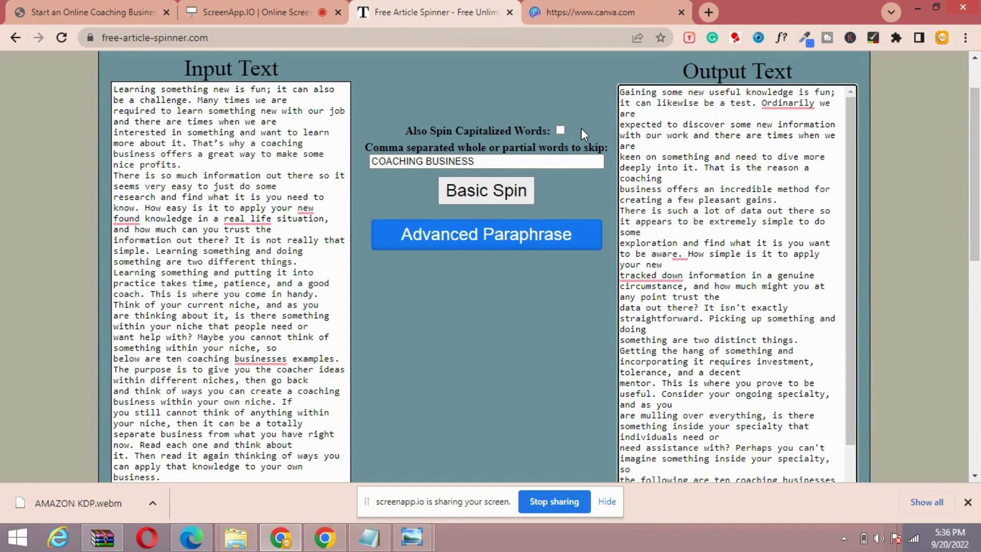
{"action": "left_click", "coordinate": [639, 3]}
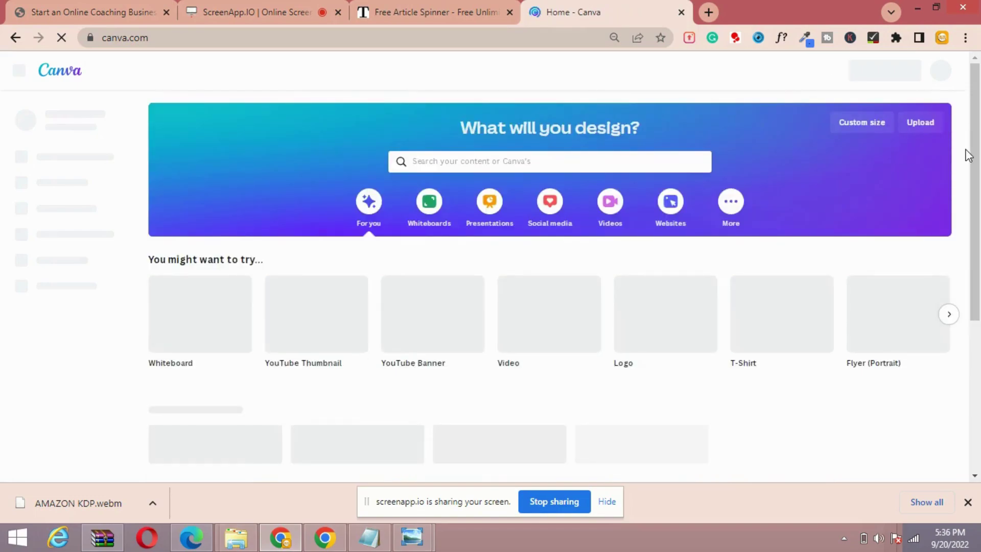
{"action": "left_click_drag", "start_coordinate": [979, 100], "coordinate": [979, 147]}
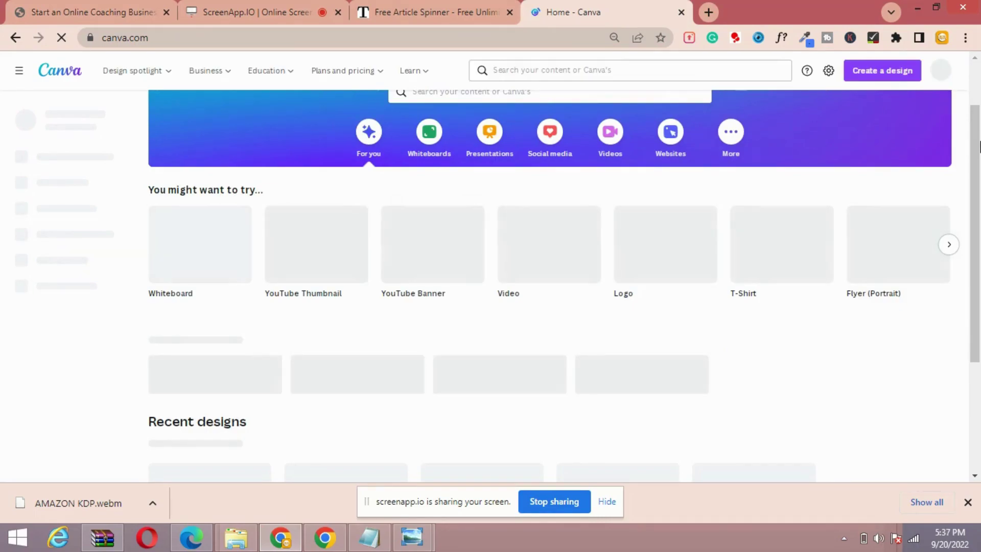
Open the Kindle Direct Publishing bookshelf in a new tab and start creating a new title
{"action": "left_click", "coordinate": [707, 12]}
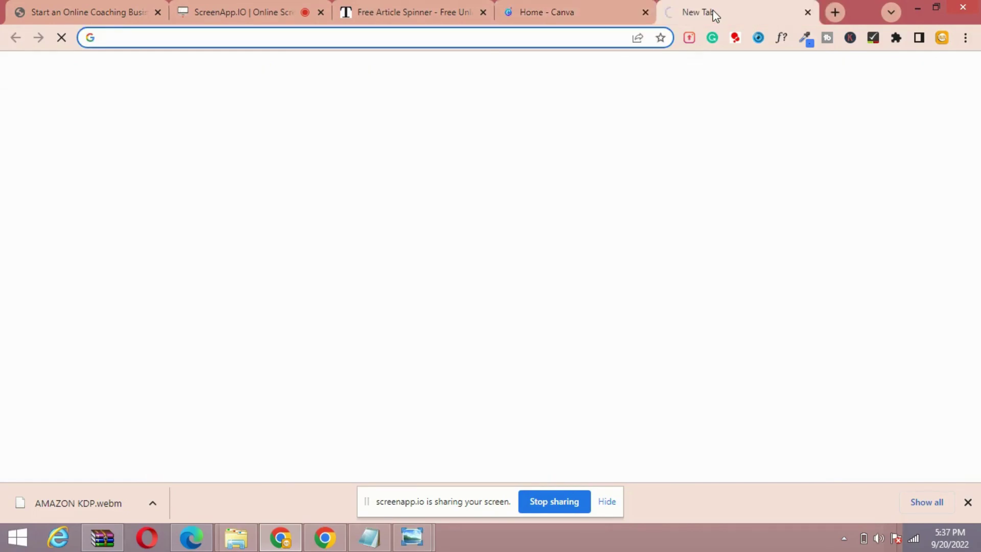
{"action": "type", "text": "K"}
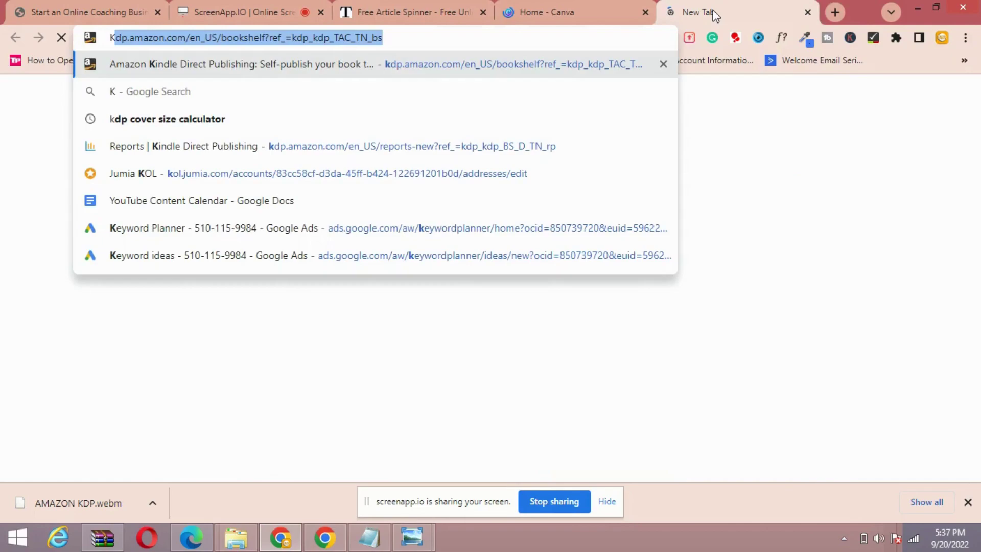
{"action": "key", "text": "Return"}
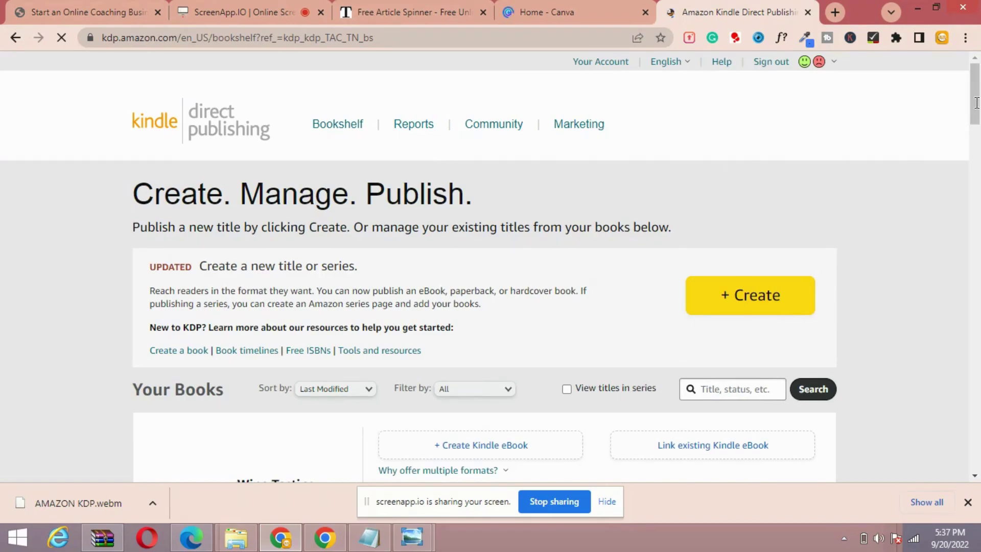
{"action": "left_click_drag", "start_coordinate": [974, 100], "coordinate": [978, 44]}
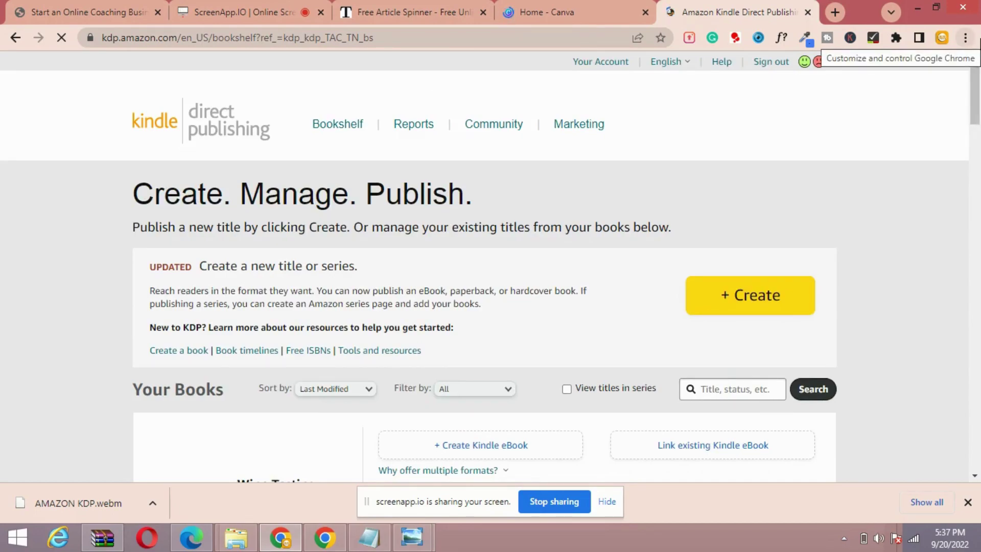
{"action": "left_click", "coordinate": [774, 297]}
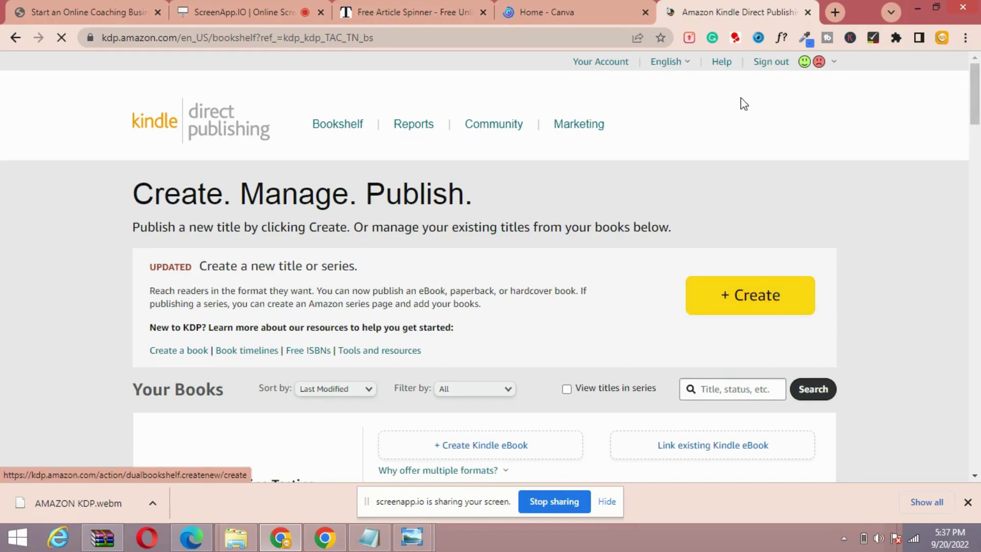
{"action": "mouse_move", "coordinate": [976, 119]}
{"action": "left_mouse_down"}
{"action": "mouse_move", "coordinate": [976, 143]}
{"action": "mouse_move", "coordinate": [976, 119]}
{"action": "left_mouse_up"}
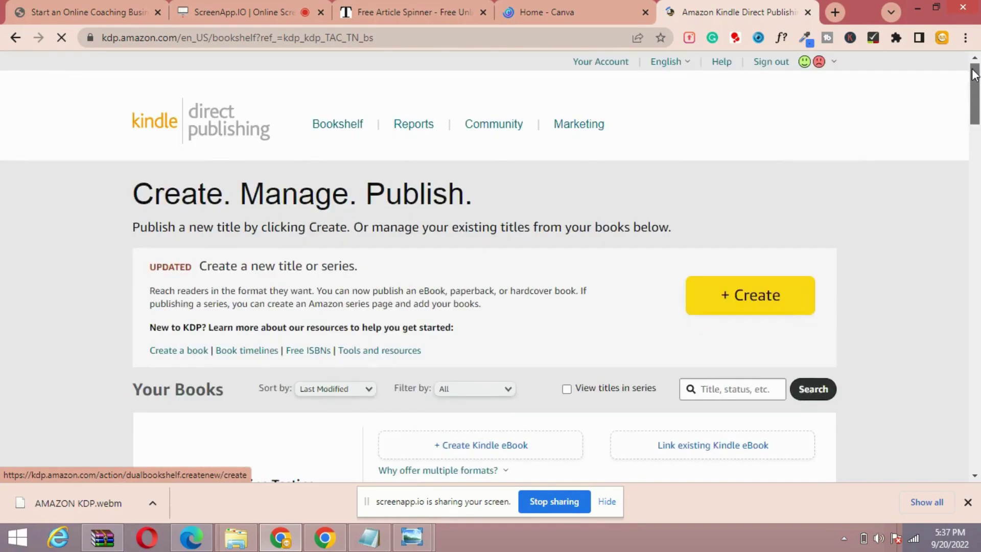
{"action": "left_click", "coordinate": [754, 301]}
Look over the recent designs on the Canva home page and switch to File Explorer to open the Downloads folder
{"action": "left_click", "coordinate": [552, 2]}
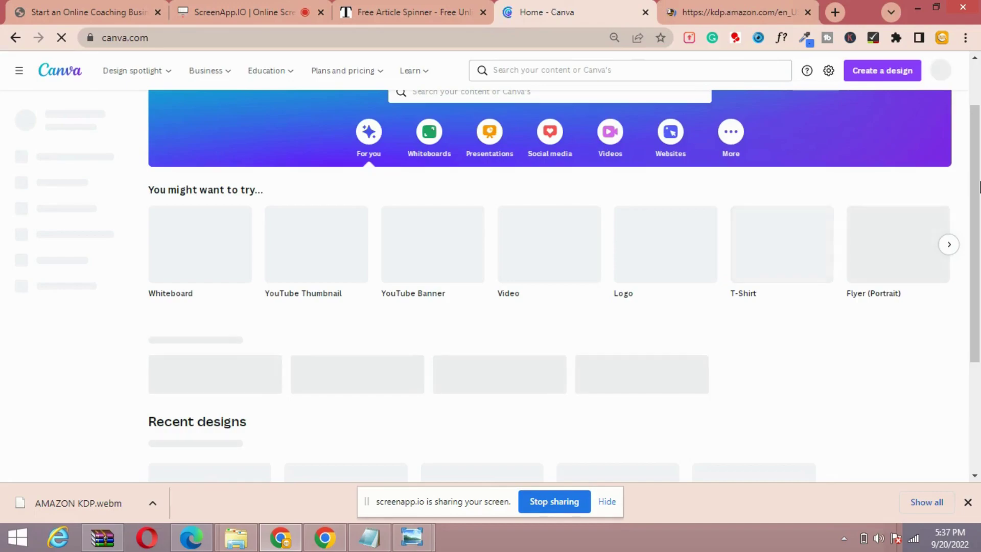
{"action": "left_click_drag", "start_coordinate": [977, 209], "coordinate": [976, 299]}
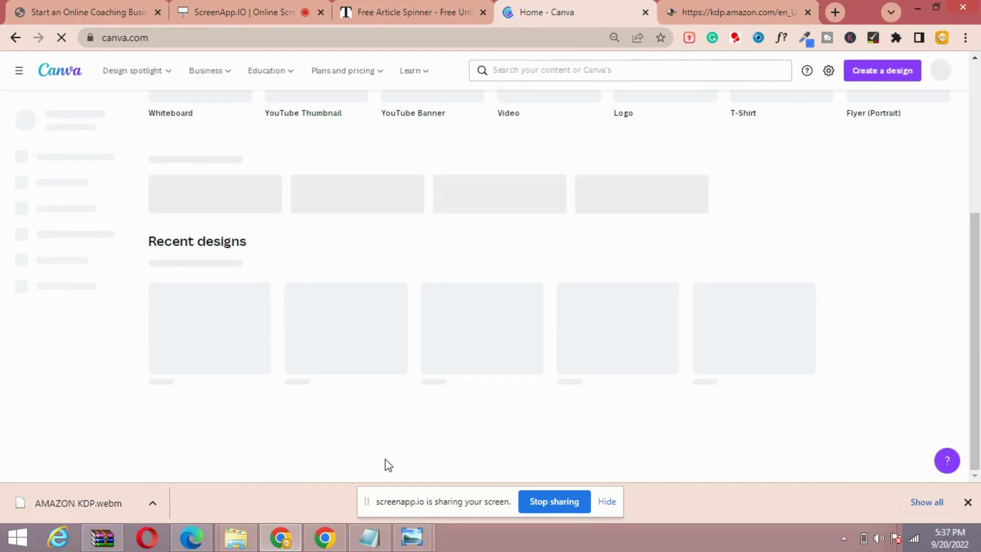
{"action": "mouse_move", "coordinate": [236, 537]}
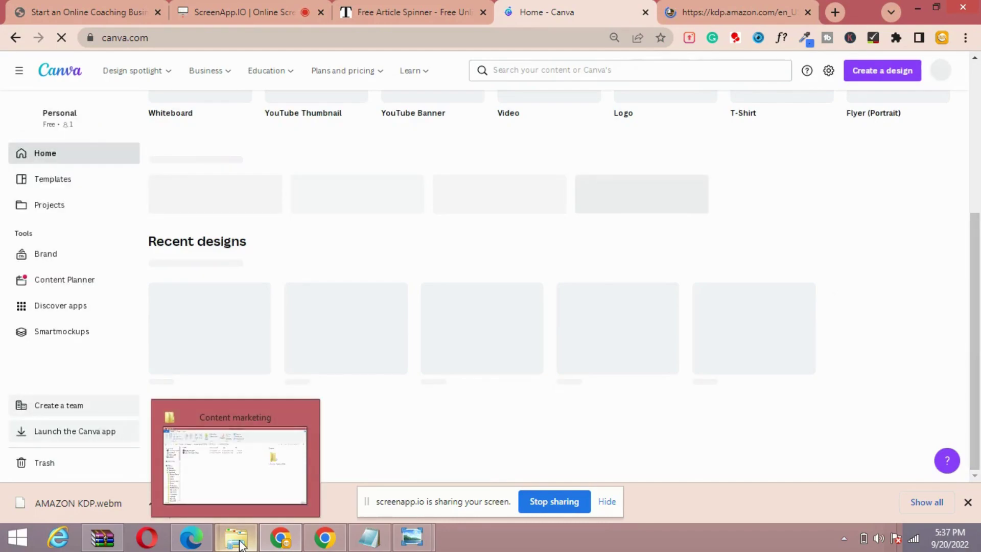
{"action": "left_click", "coordinate": [262, 468]}
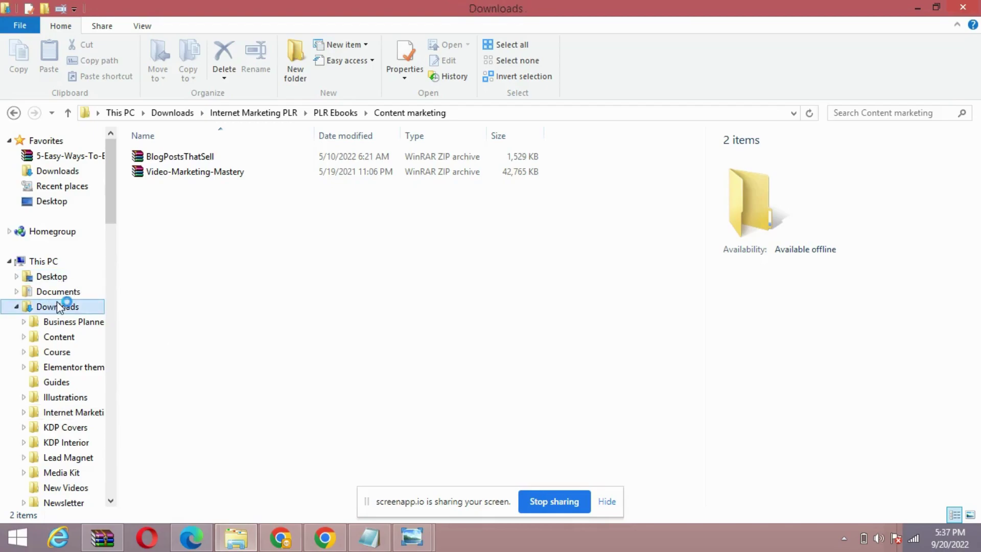
{"action": "left_click", "coordinate": [64, 307]}
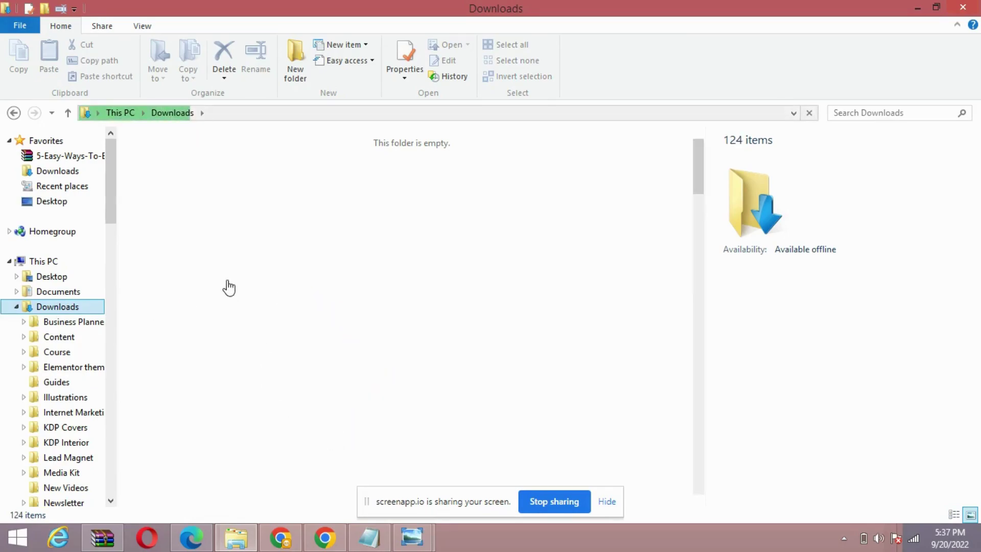
{"action": "scroll", "coordinate": [263, 465], "scroll_direction": "down", "scroll_amount": 15}
{"action": "left_click", "coordinate": [262, 464]}
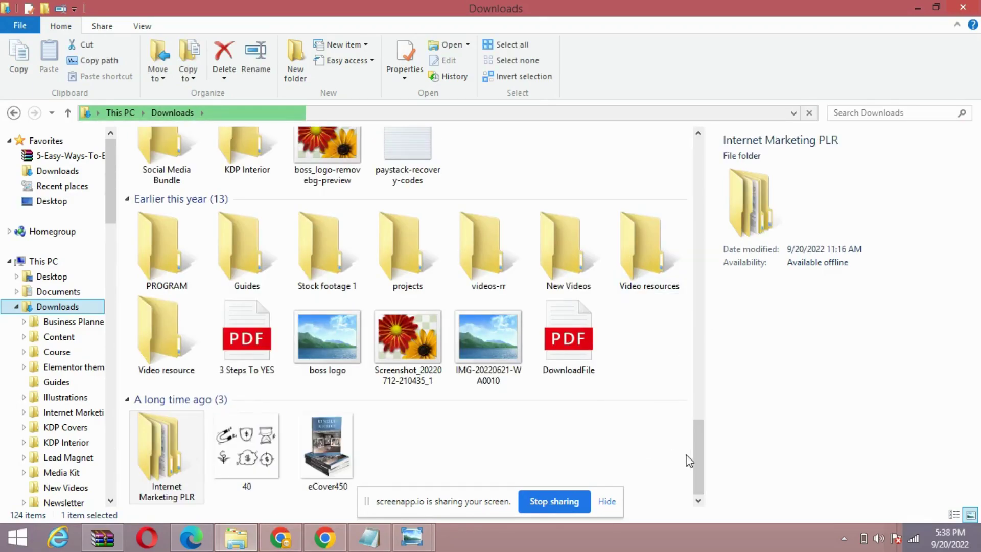
{"action": "left_click_drag", "start_coordinate": [699, 457], "coordinate": [686, 353]}
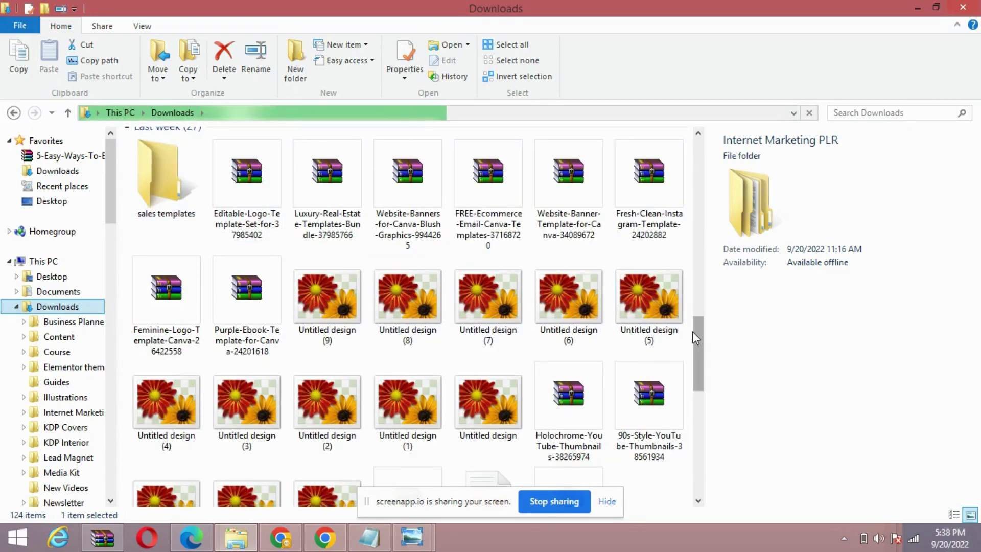
{"action": "mouse_move", "coordinate": [692, 332]}
{"action": "left_mouse_down"}
{"action": "mouse_move", "coordinate": [678, 146]}
{"action": "mouse_move", "coordinate": [686, 383]}
{"action": "mouse_move", "coordinate": [686, 317]}
{"action": "left_mouse_up"}
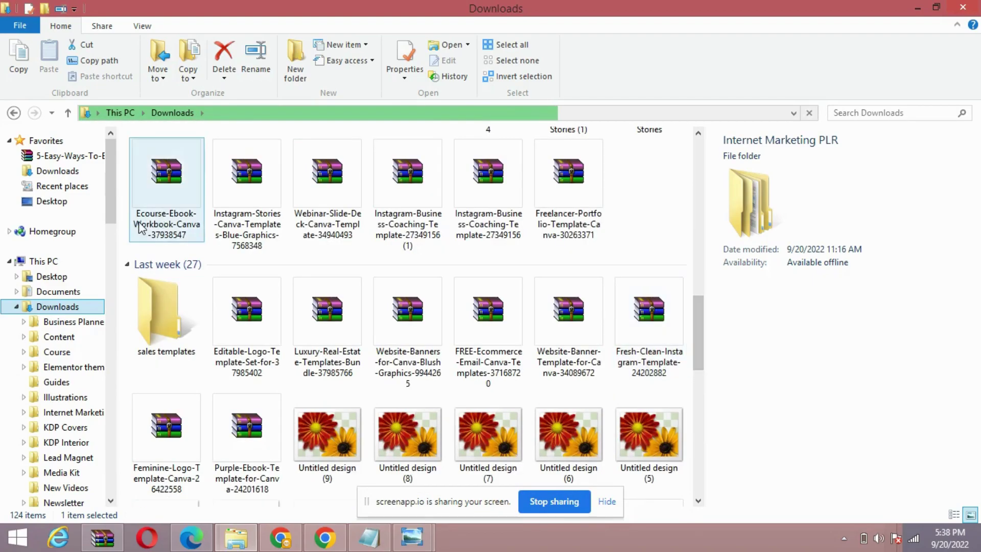
{"action": "left_click", "coordinate": [154, 308]}
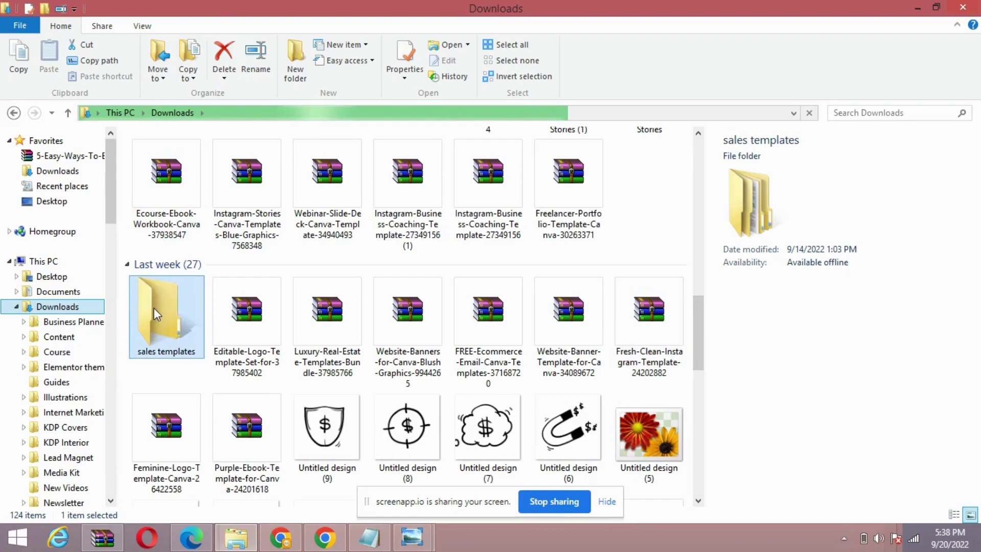
{"action": "double_click", "coordinate": [154, 308]}
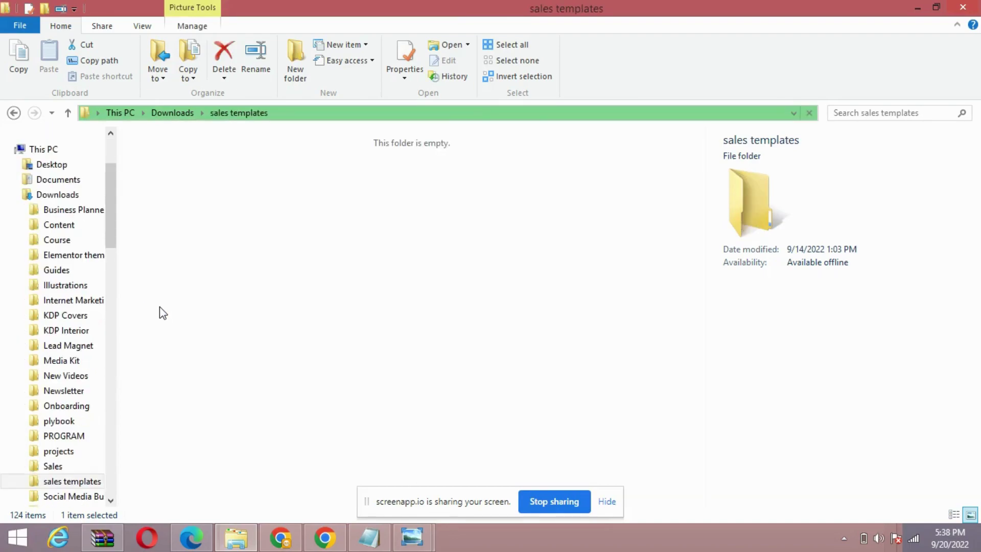
{"action": "left_click", "coordinate": [177, 114]}
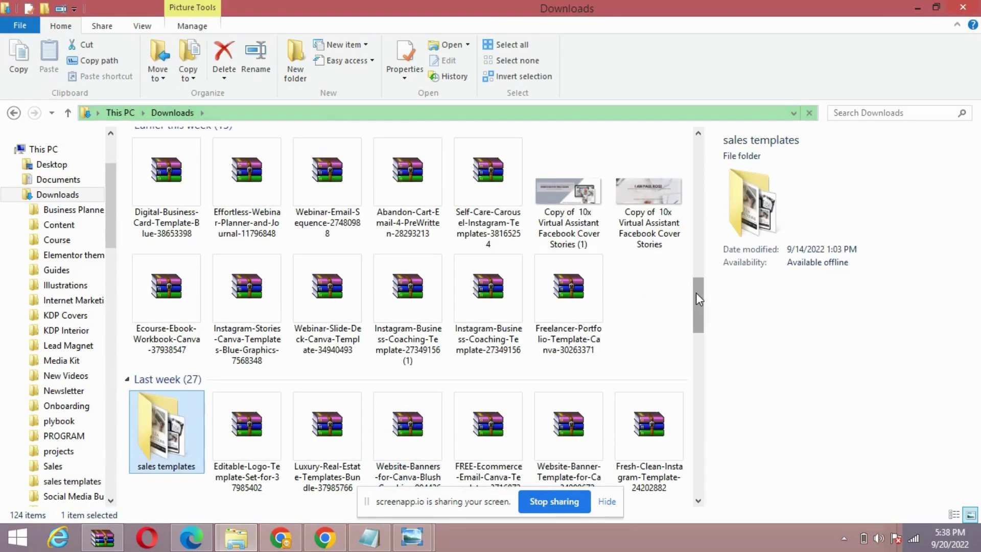
Open the "Sales PlayBook For Beginners" PDF from the plybook folder in Google Chrome and look through it to the "SCARE" tactic on page 8
{"action": "left_click_drag", "start_coordinate": [696, 293], "coordinate": [692, 382]}
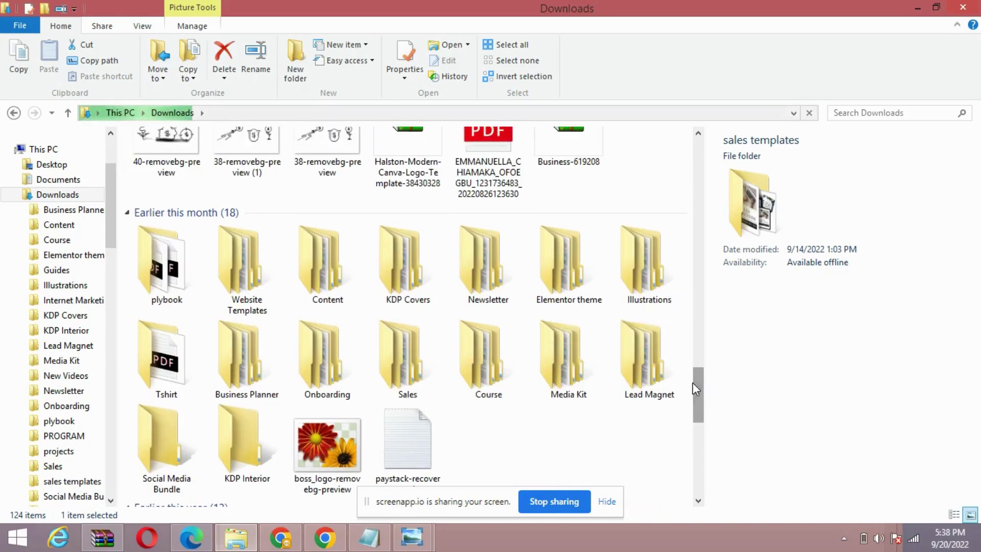
{"action": "double_click", "coordinate": [167, 302]}
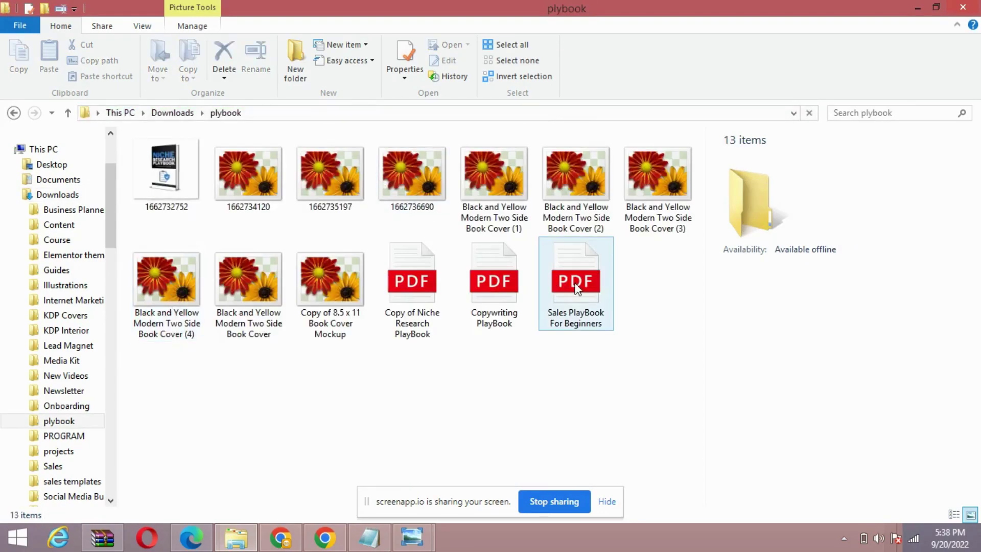
{"action": "double_click", "coordinate": [575, 287]}
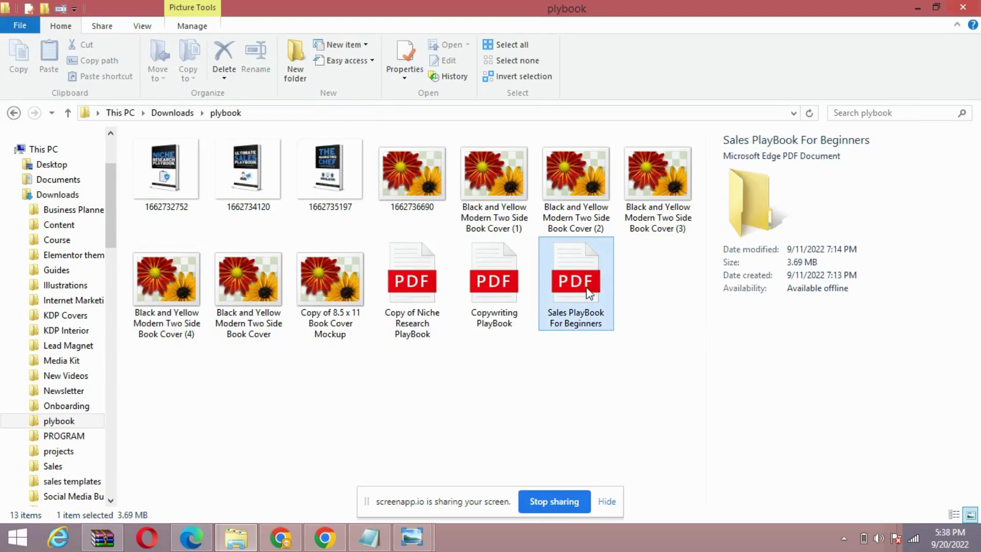
{"action": "right_click", "coordinate": [575, 287]}
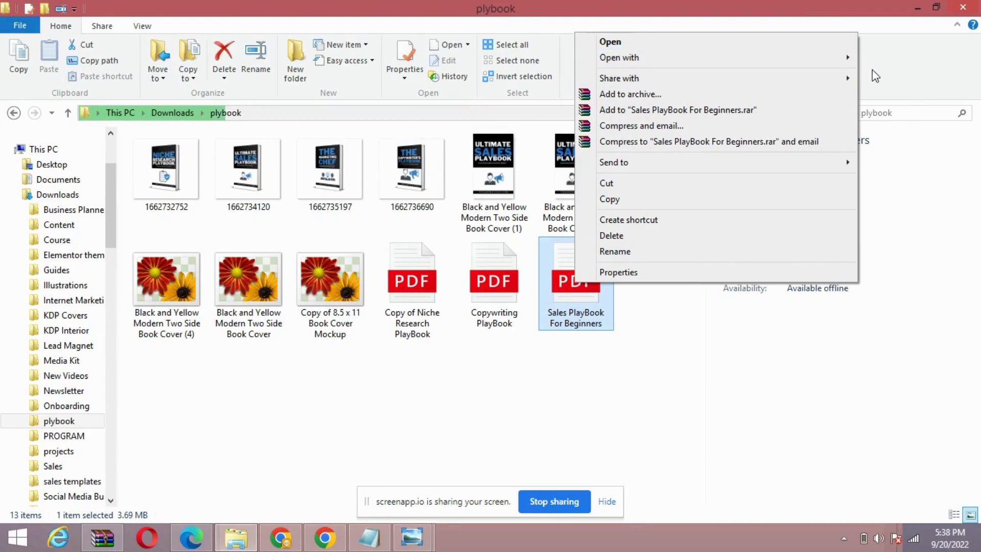
{"action": "mouse_move", "coordinate": [849, 59]}
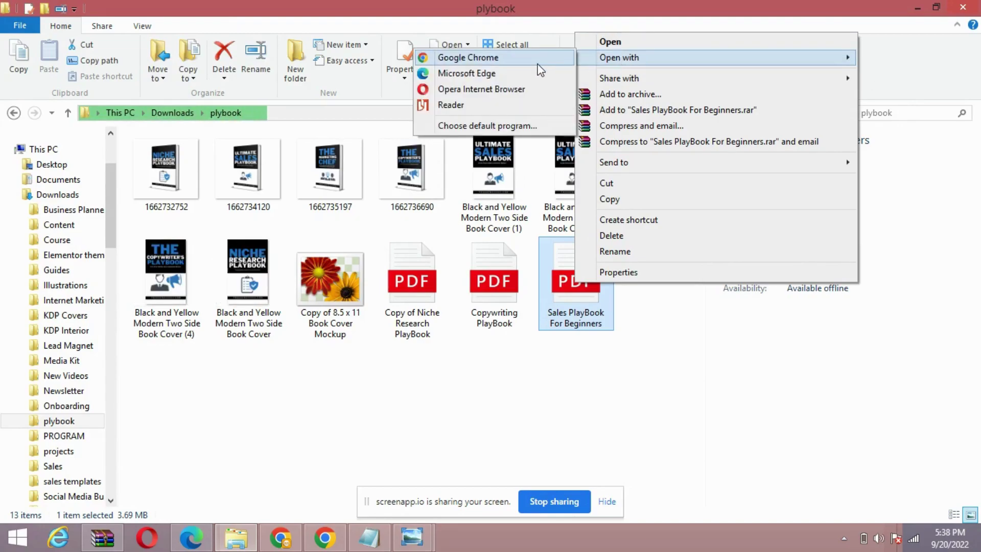
{"action": "left_click", "coordinate": [543, 61]}
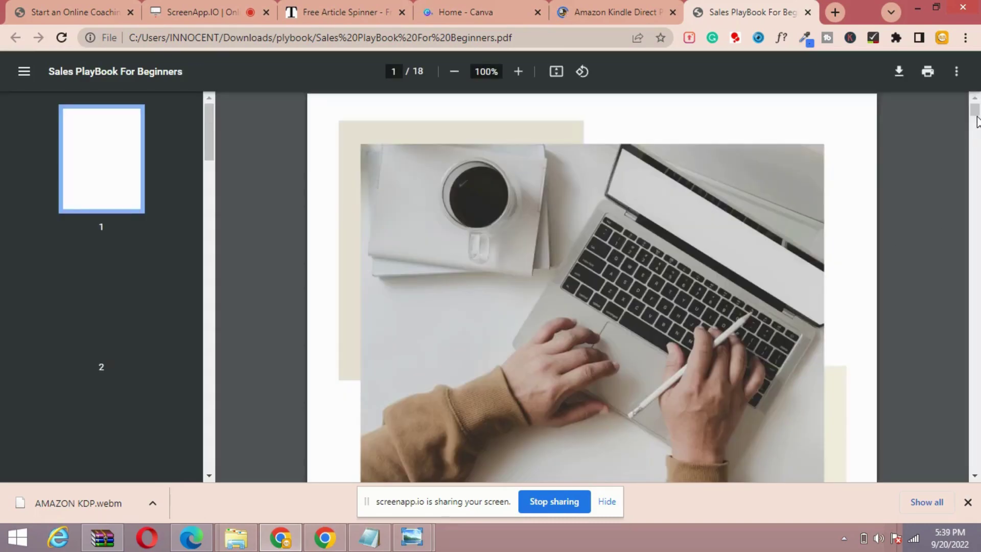
{"action": "scroll", "coordinate": [976, 125], "scroll_direction": "down", "scroll_amount": 3}
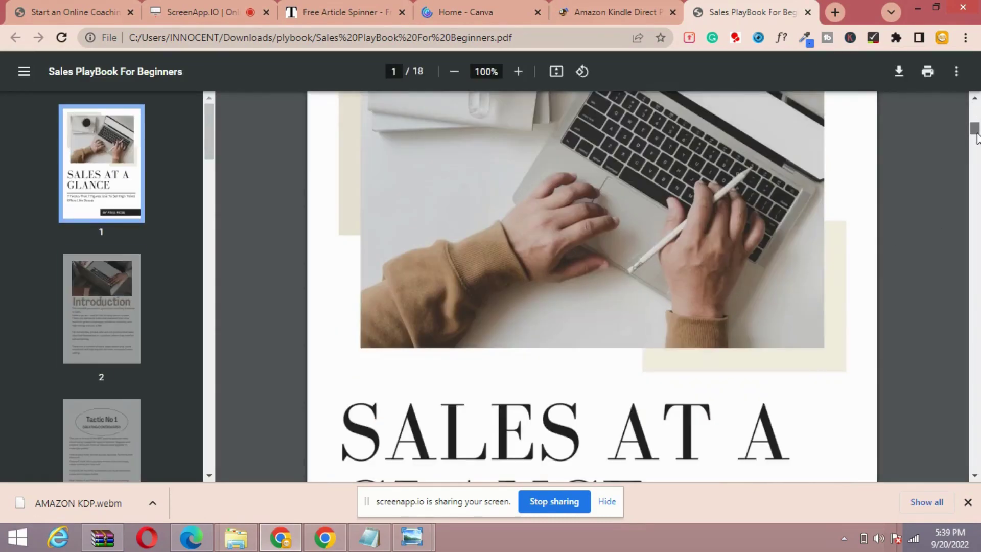
{"action": "left_click_drag", "start_coordinate": [976, 135], "coordinate": [973, 261]}
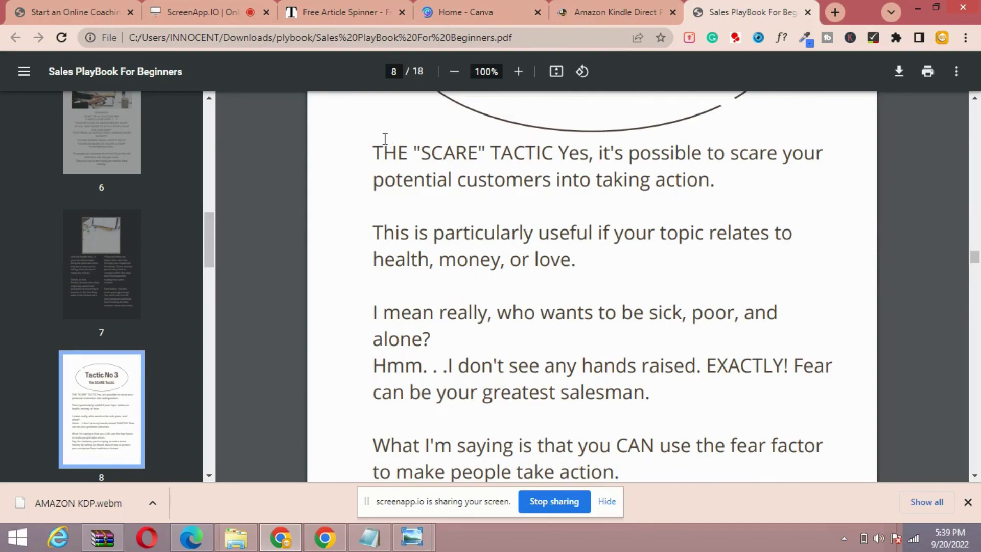
{"action": "left_click_drag", "start_coordinate": [384, 139], "coordinate": [456, 298]}
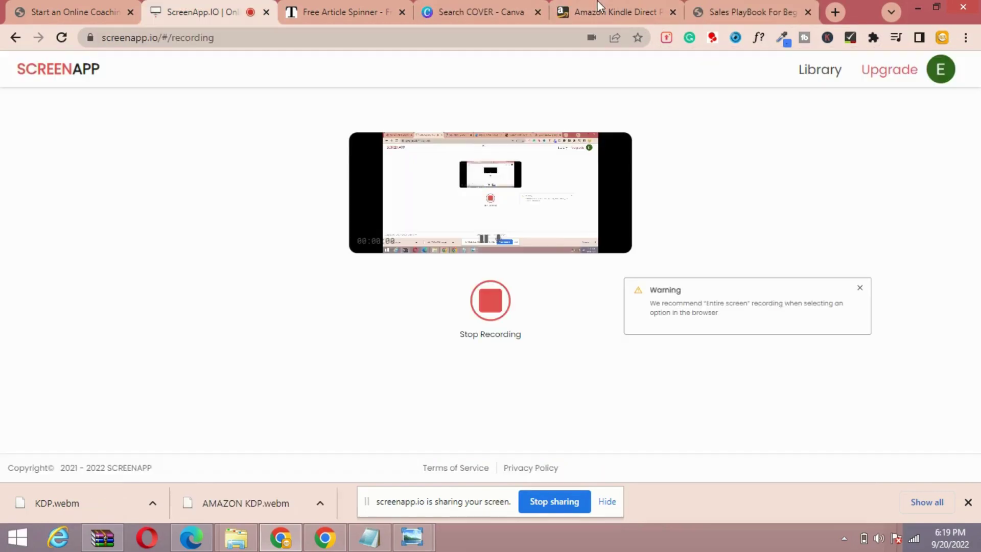
Look over the Canva "cover" templates and return to the KDP Create New page to view the book format options
{"action": "left_click", "coordinate": [599, 7]}
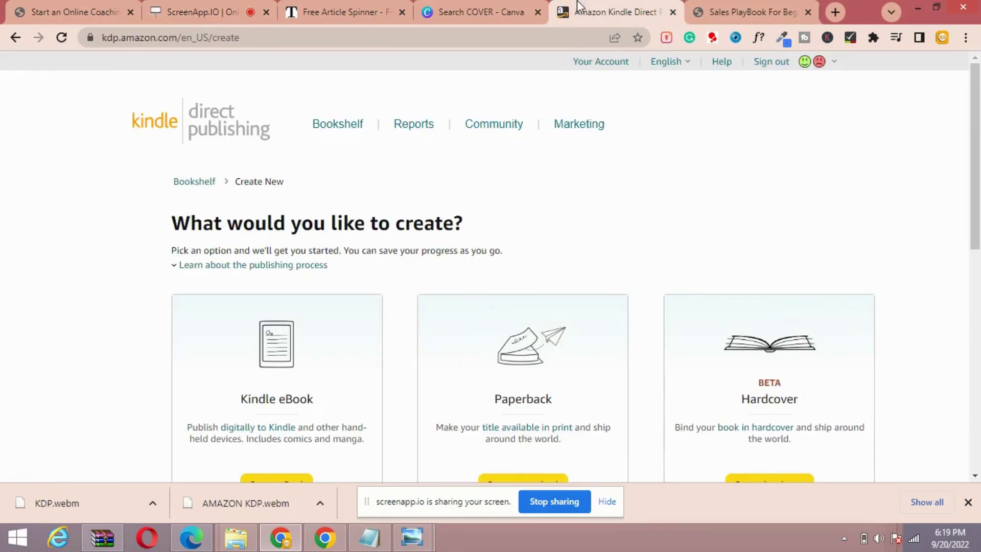
{"action": "left_click", "coordinate": [469, 7]}
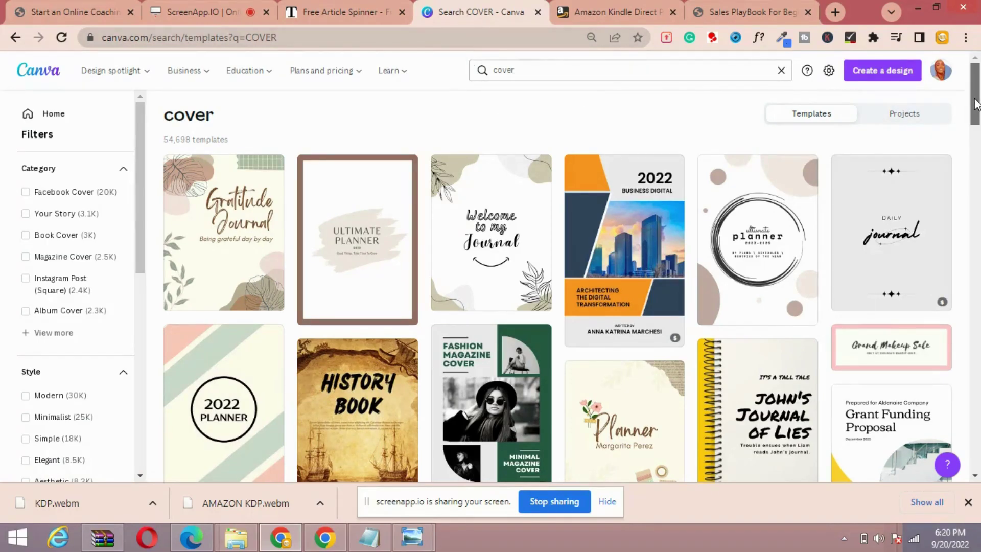
{"action": "left_click_drag", "start_coordinate": [972, 105], "coordinate": [977, 82]}
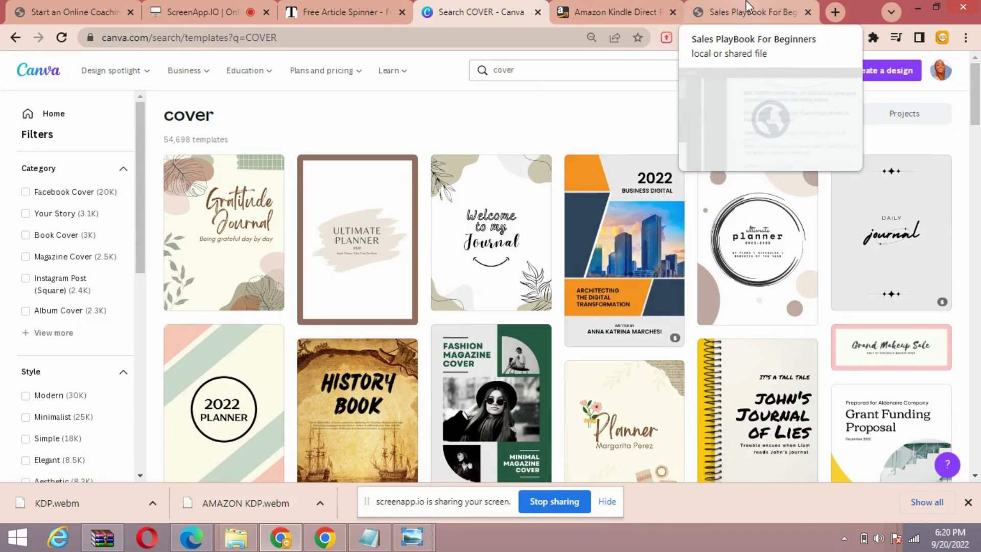
{"action": "left_click", "coordinate": [609, 10]}
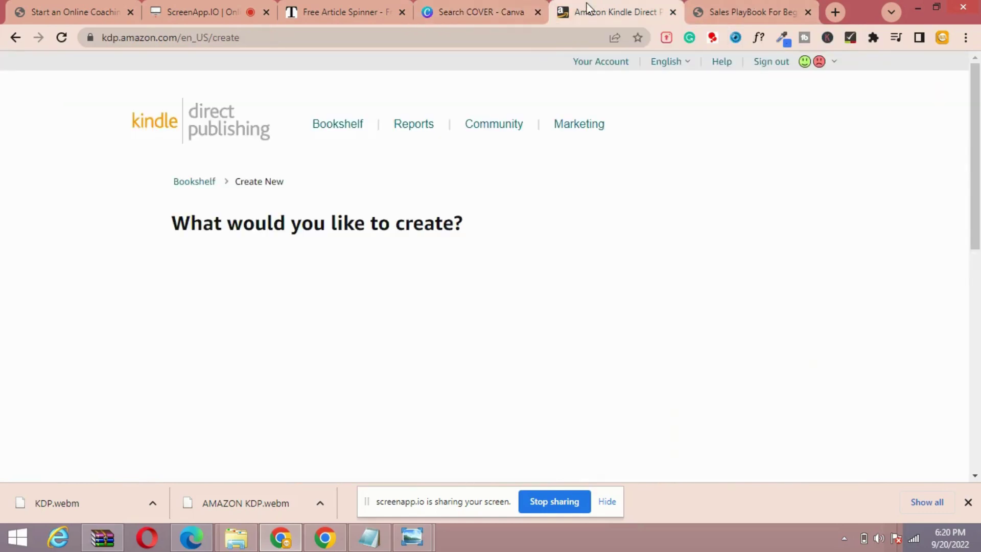
{"action": "scroll", "coordinate": [942, 214], "scroll_direction": "down", "scroll_amount": 3}
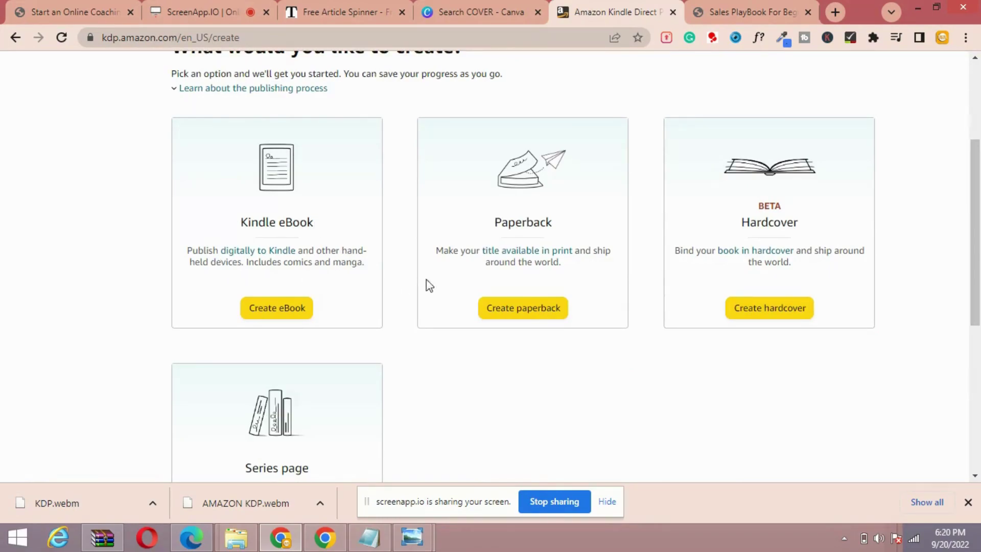
Start creating a Kindle eBook on KDP and close the "Sales PlayBook For Beginners" tab
{"action": "left_click", "coordinate": [285, 315]}
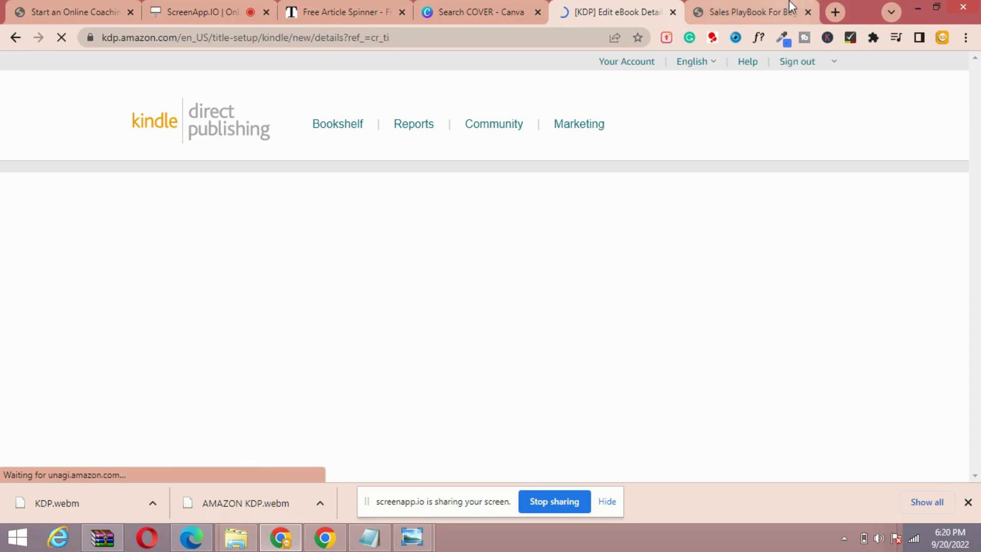
{"action": "left_click", "coordinate": [809, 12]}
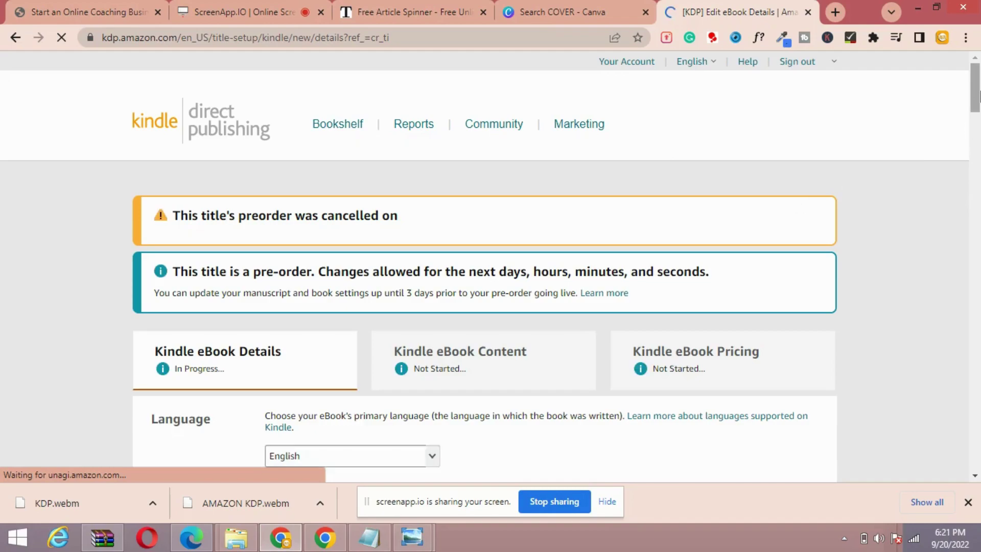
{"action": "mouse_move", "coordinate": [979, 94]}
{"action": "left_mouse_down"}
{"action": "mouse_move", "coordinate": [979, 128]}
{"action": "mouse_move", "coordinate": [979, 76]}
{"action": "mouse_move", "coordinate": [979, 103]}
{"action": "left_mouse_up"}
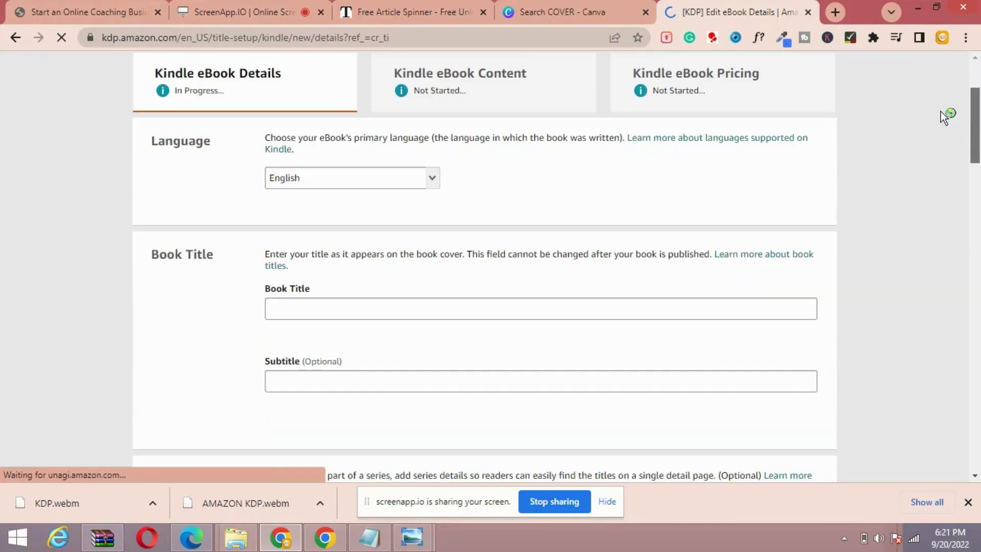
Look through the Kindle eBook details form from the Book Title field to the Description section
{"action": "left_click", "coordinate": [595, 305]}
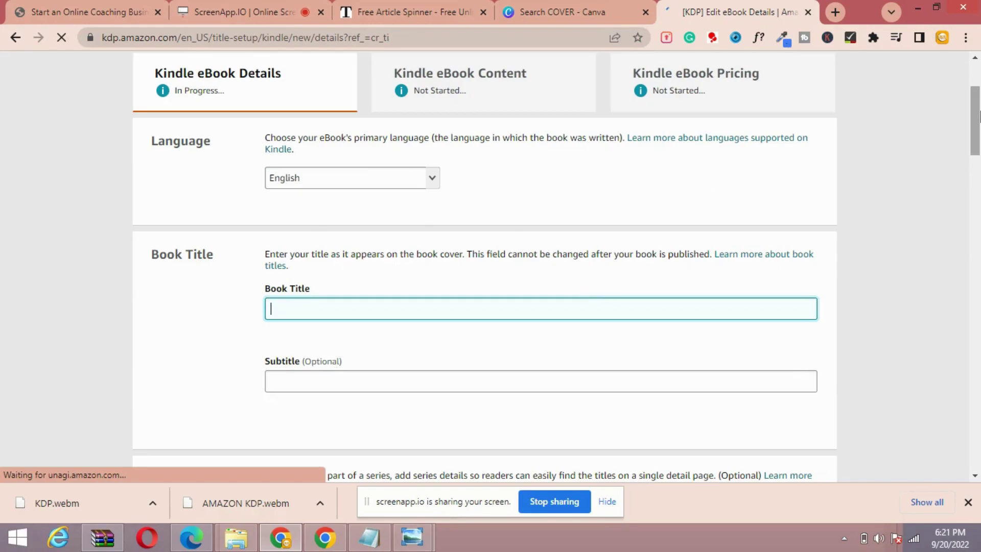
{"action": "left_click_drag", "start_coordinate": [978, 117], "coordinate": [978, 149]}
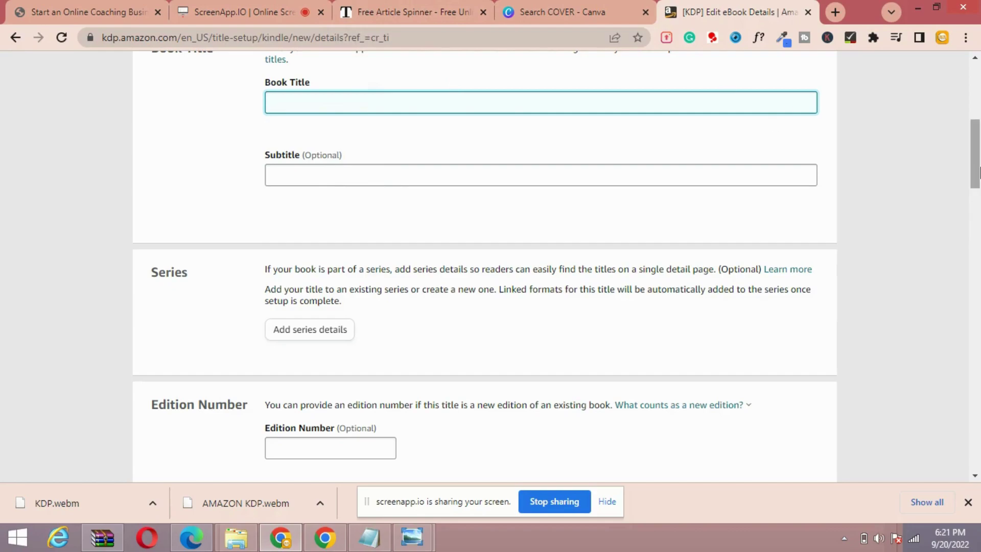
{"action": "left_click_drag", "start_coordinate": [978, 130], "coordinate": [978, 210]}
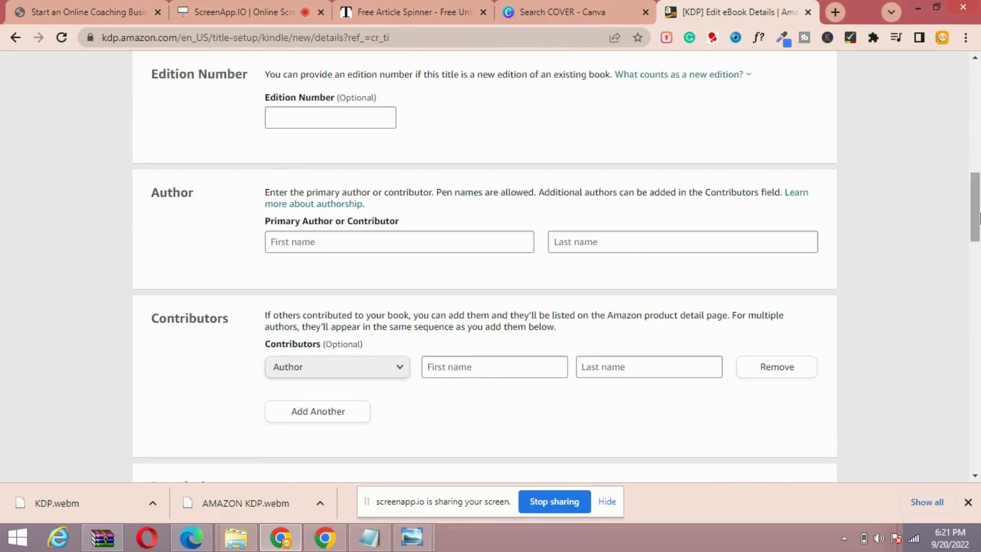
{"action": "left_click_drag", "start_coordinate": [978, 218], "coordinate": [978, 263]}
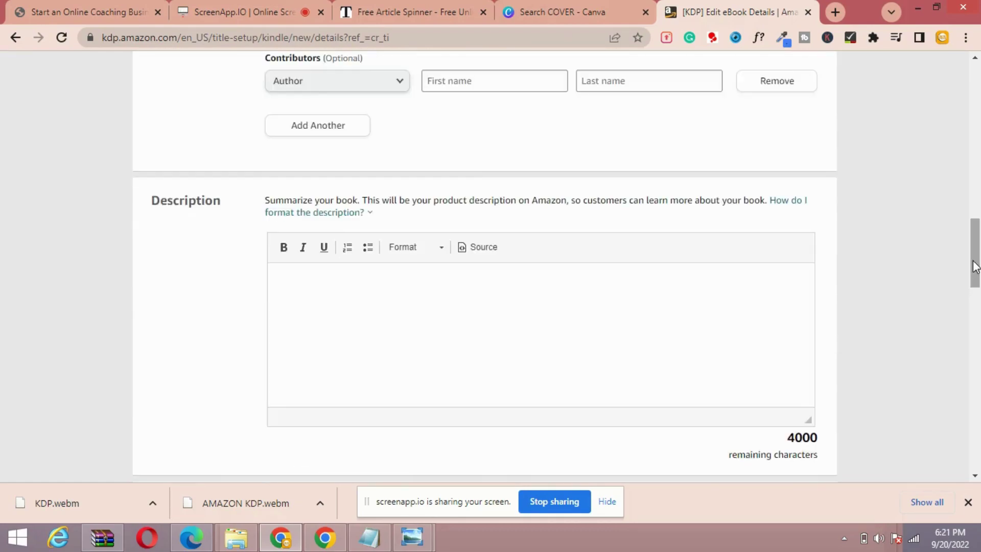
{"action": "left_click", "coordinate": [979, 321]}
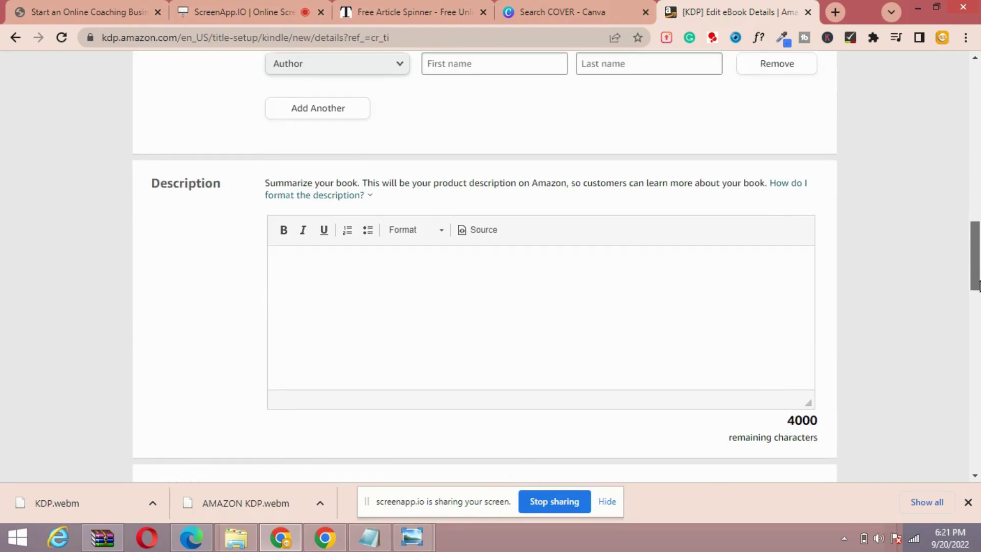
{"action": "left_click_drag", "start_coordinate": [979, 335], "coordinate": [976, 295]}
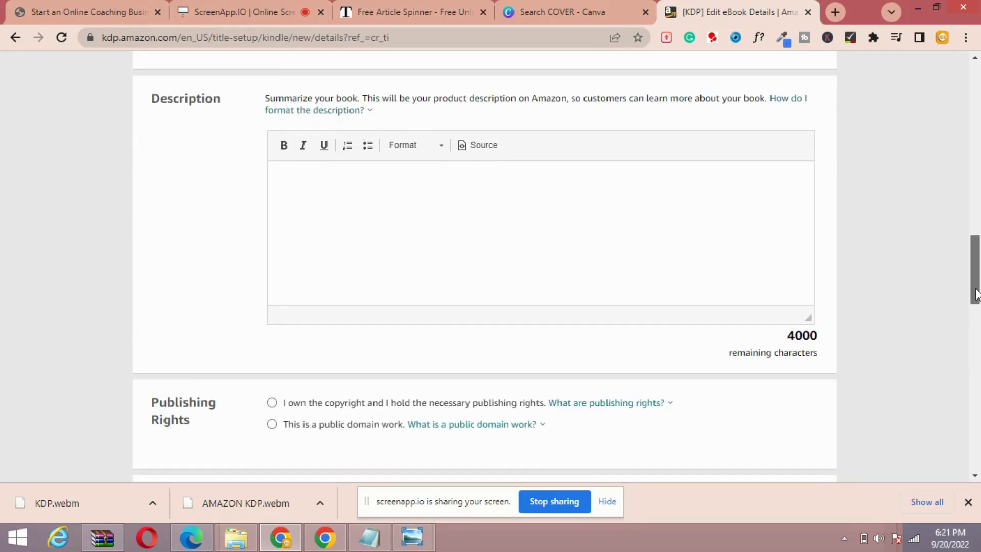
Enter "H" in the eBook's description and view the Keywords section of the form
{"action": "left_click", "coordinate": [598, 169]}
{"action": "type", "text": "H"}
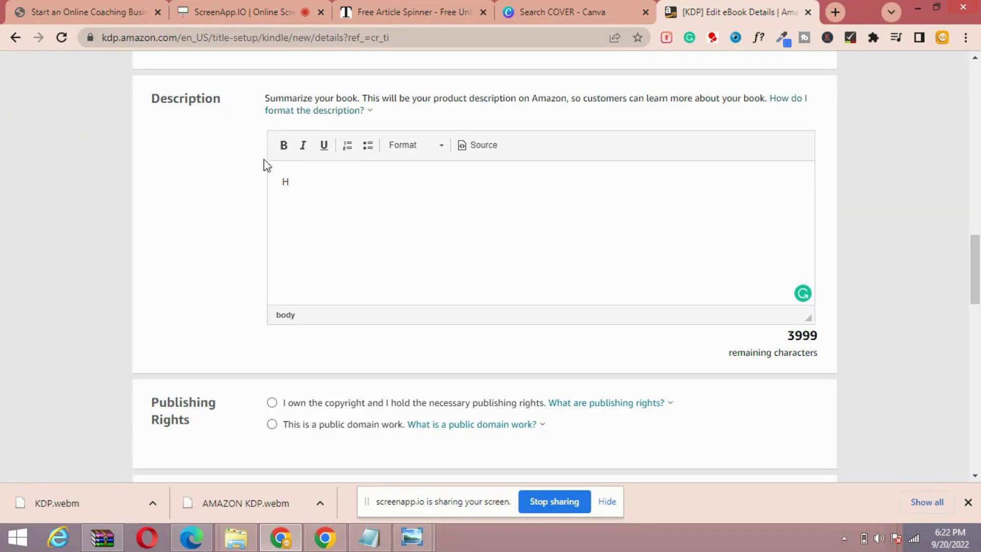
{"action": "left_click", "coordinate": [294, 111]}
{"action": "left_click", "coordinate": [363, 60]}
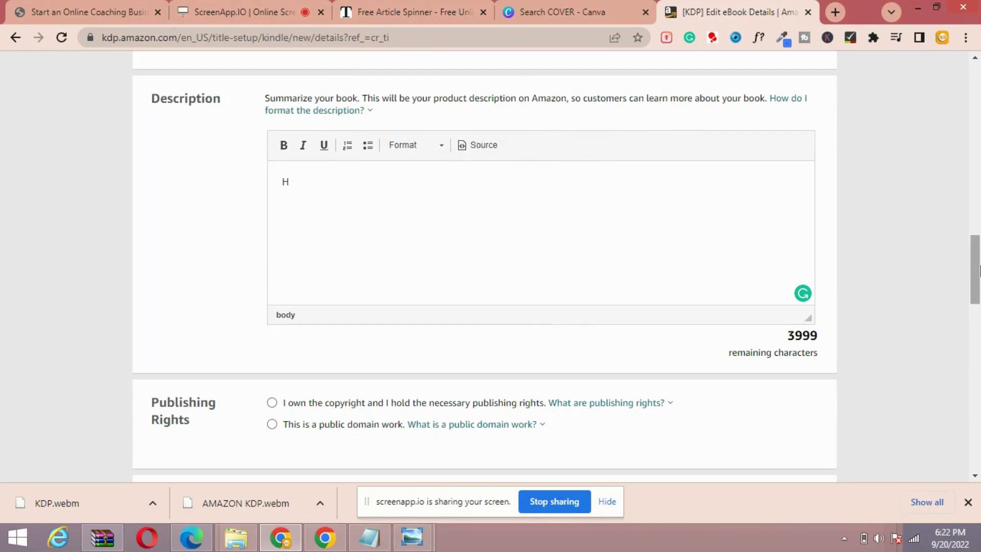
{"action": "left_click_drag", "start_coordinate": [976, 265], "coordinate": [979, 319]}
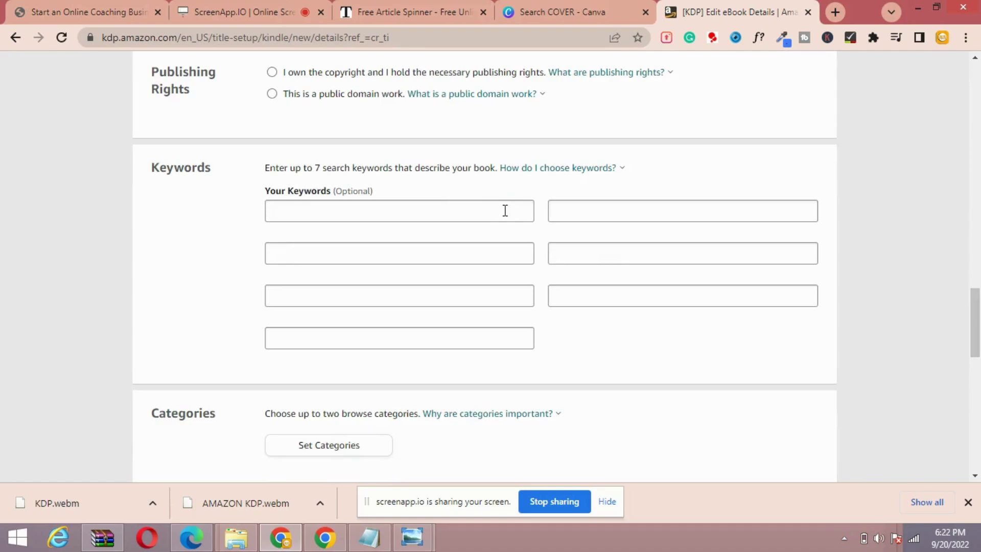
Search Google for "FREE AHREFS" in a new tab and open the Free Keyword Generator Tool from Ahrefs
{"action": "left_click", "coordinate": [840, 9]}
{"action": "type", "text": "F"}
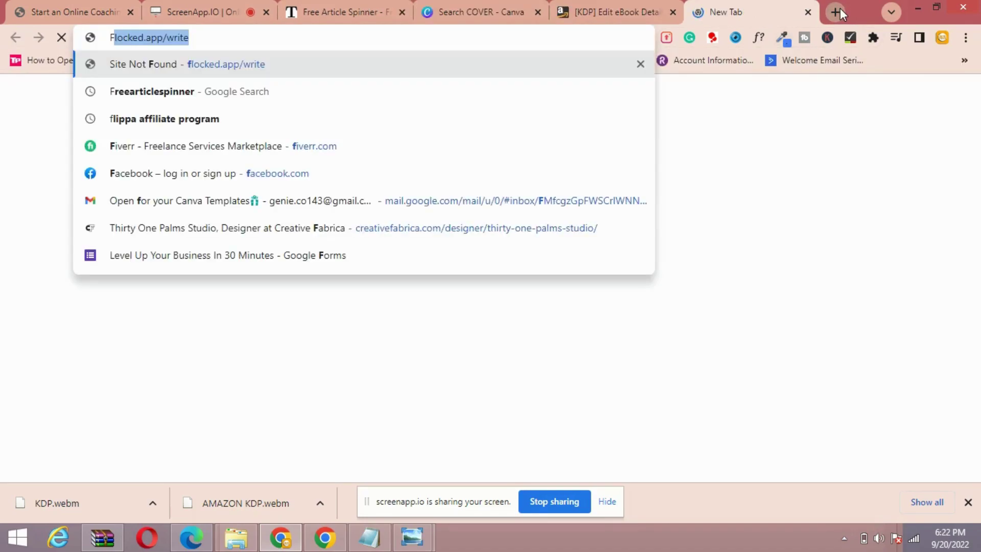
{"action": "type", "text": "REE A"}
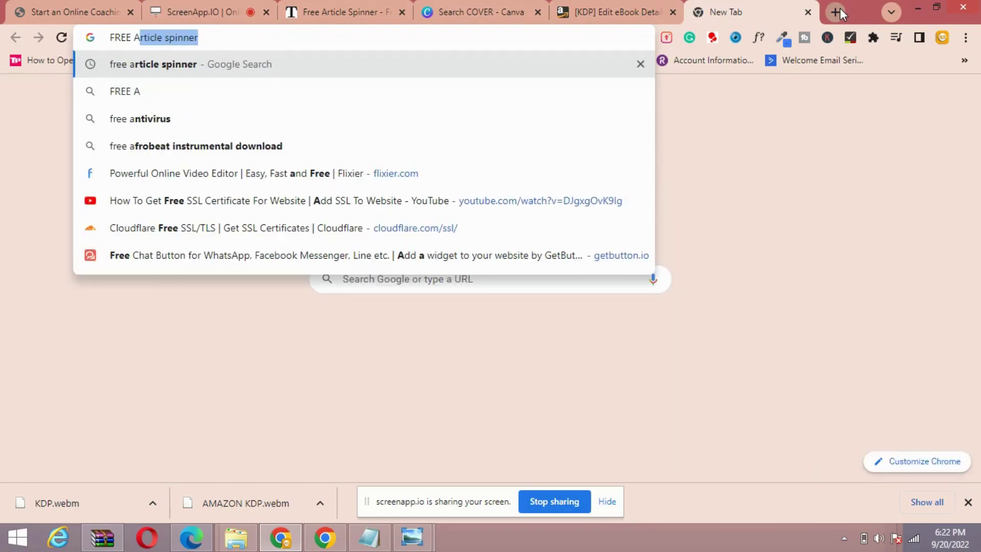
{"action": "type", "text": "HREFS"}
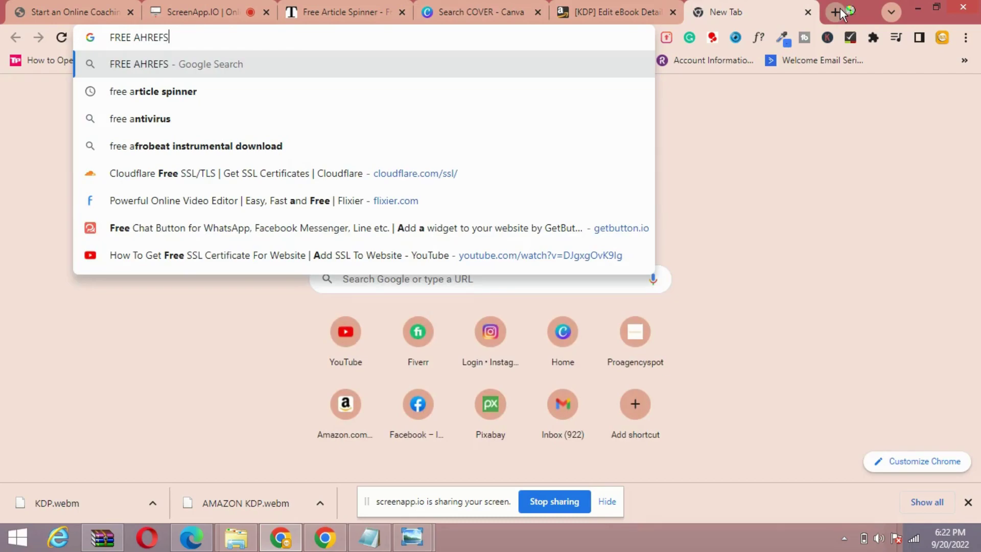
{"action": "key", "text": "Return"}
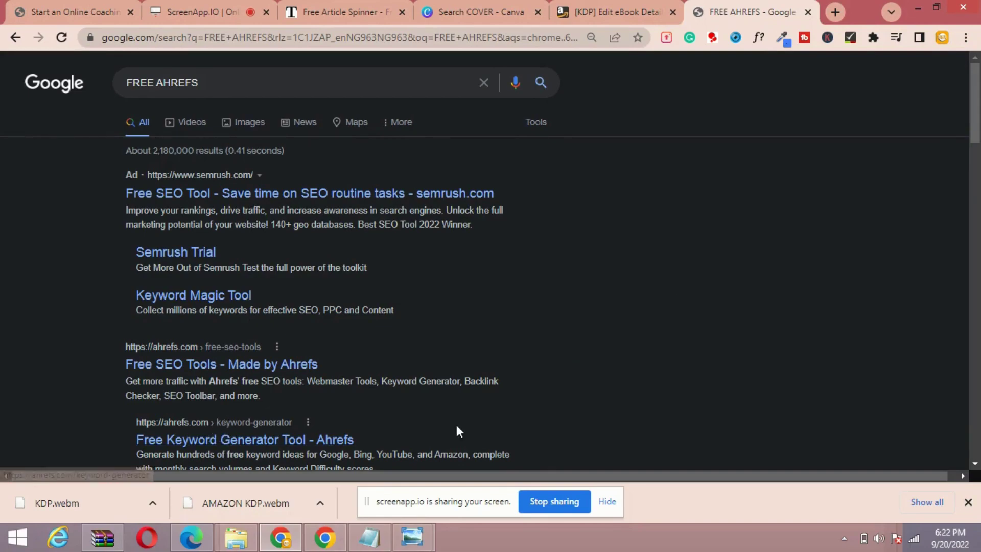
{"action": "left_click", "coordinate": [317, 444]}
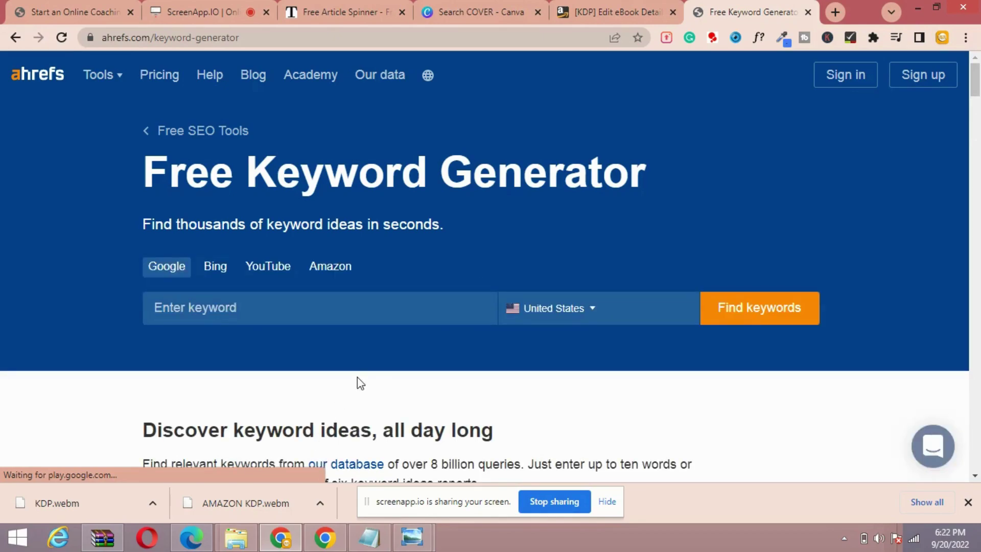
Find Amazon keyword ideas for "HOW TO START AN ONLINE COACHING BUSINESS" in the United States, passing the robot check
{"action": "left_click", "coordinate": [340, 273]}
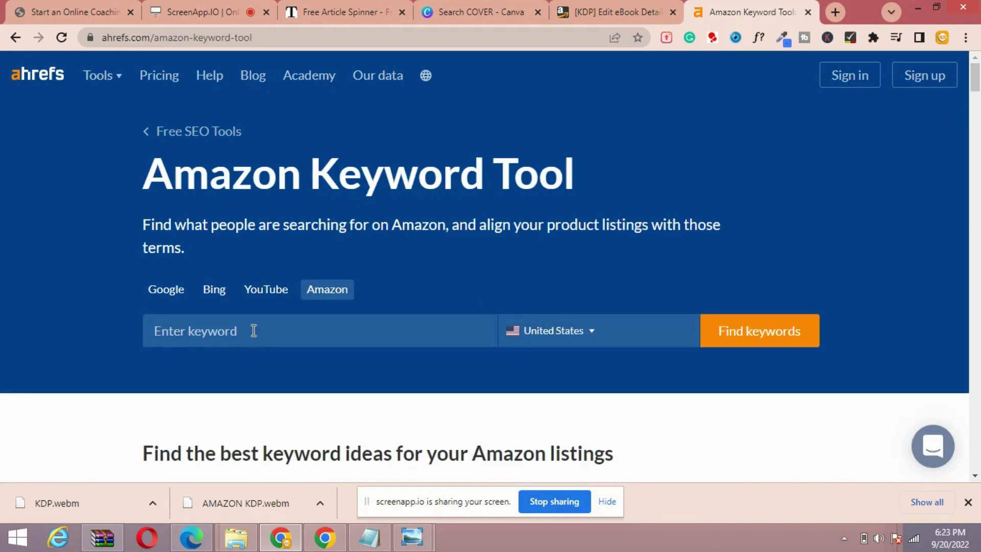
{"action": "left_click", "coordinate": [253, 330]}
{"action": "type", "text": "HOW"}
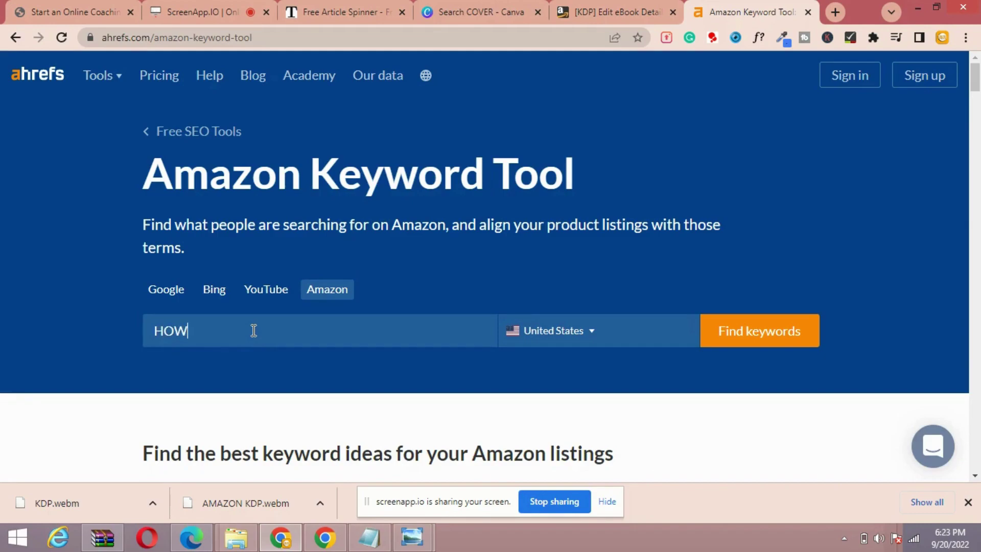
{"action": "type", "text": " TO START A "}
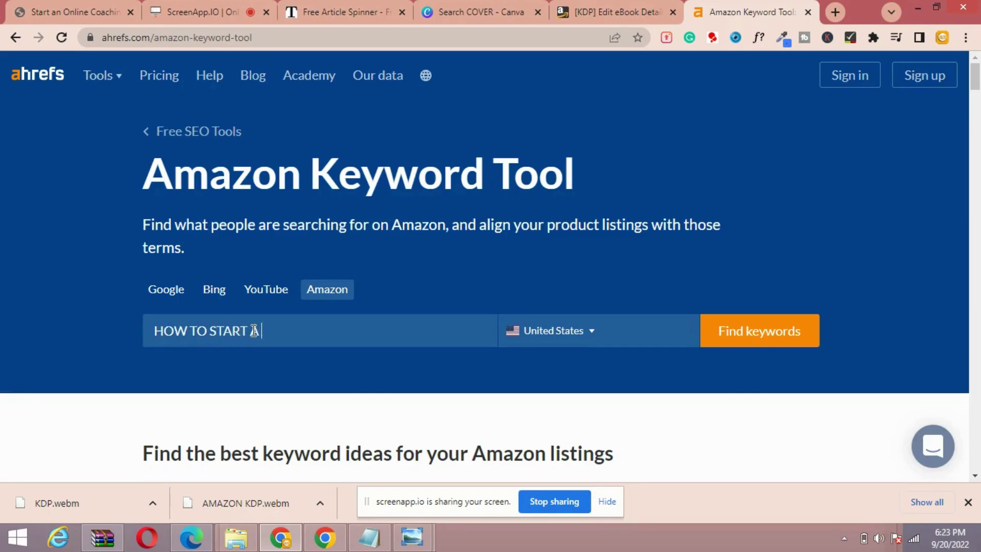
{"action": "type", "text": "N ONLINE COA"}
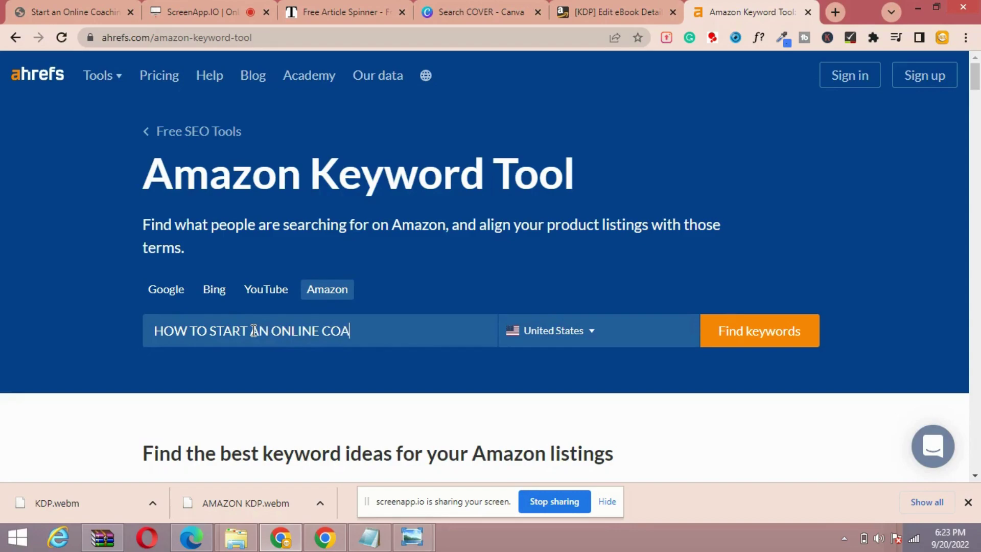
{"action": "type", "text": "CHING BUS"}
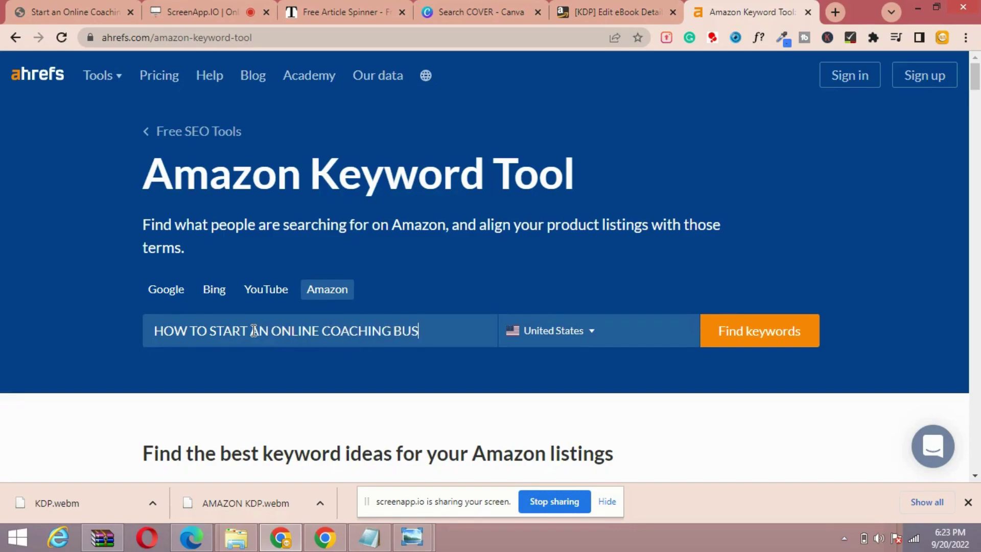
{"action": "type", "text": "INESS"}
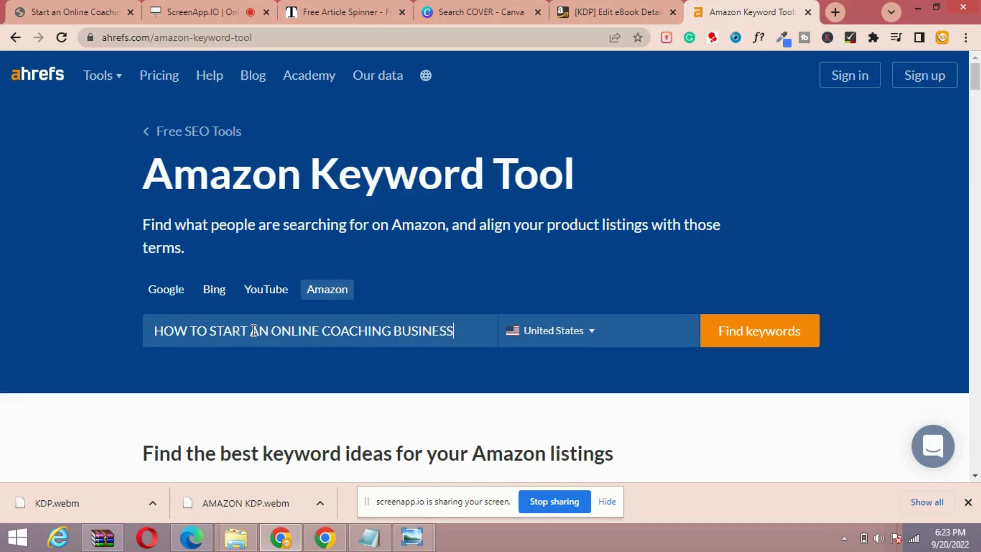
{"action": "left_click", "coordinate": [730, 331]}
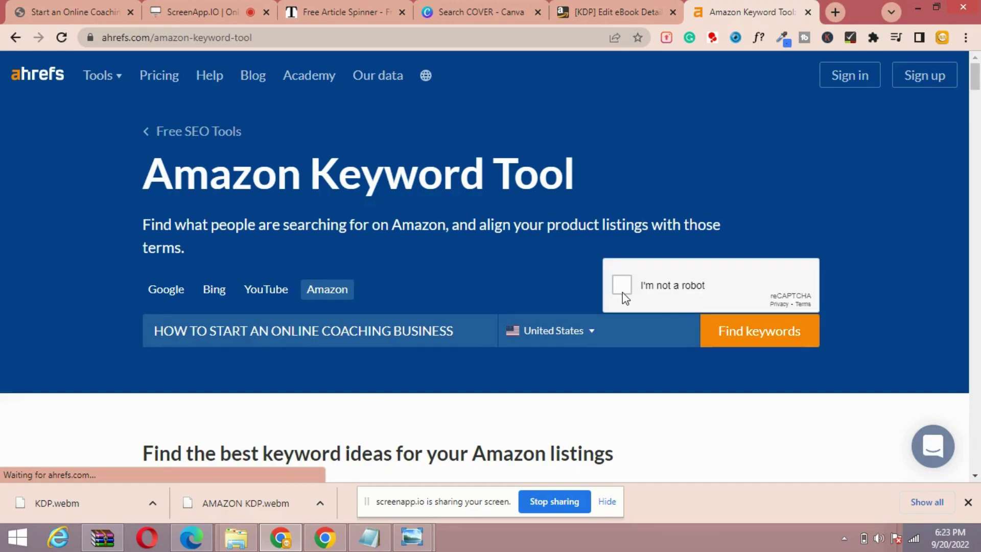
{"action": "left_click", "coordinate": [623, 284]}
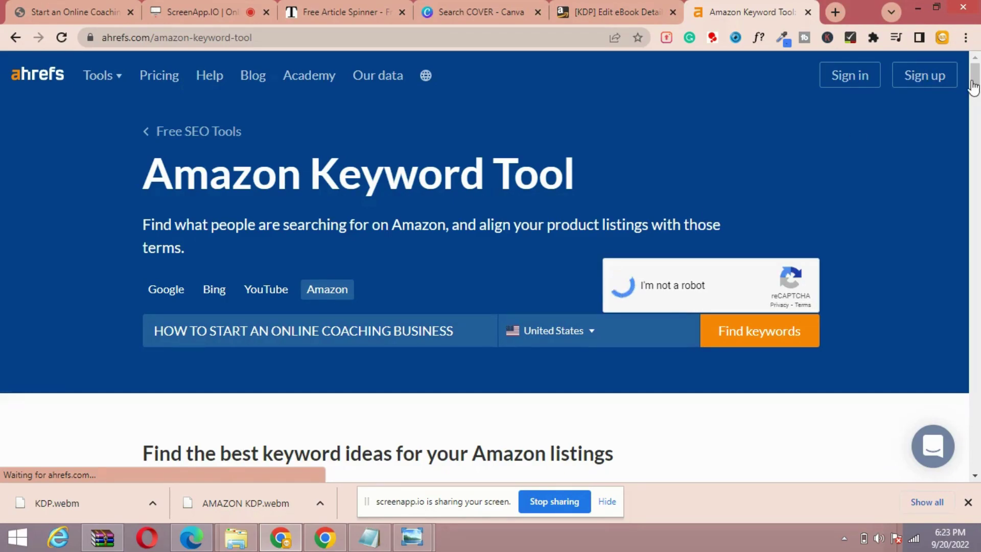
{"action": "left_click_drag", "start_coordinate": [973, 87], "coordinate": [973, 90]}
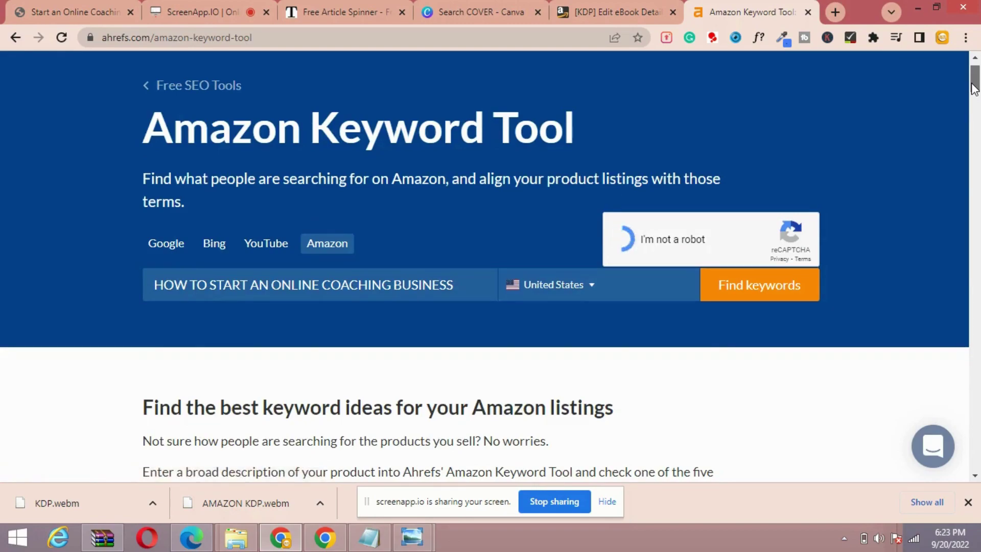
{"action": "left_click_drag", "start_coordinate": [973, 87], "coordinate": [977, 136]}
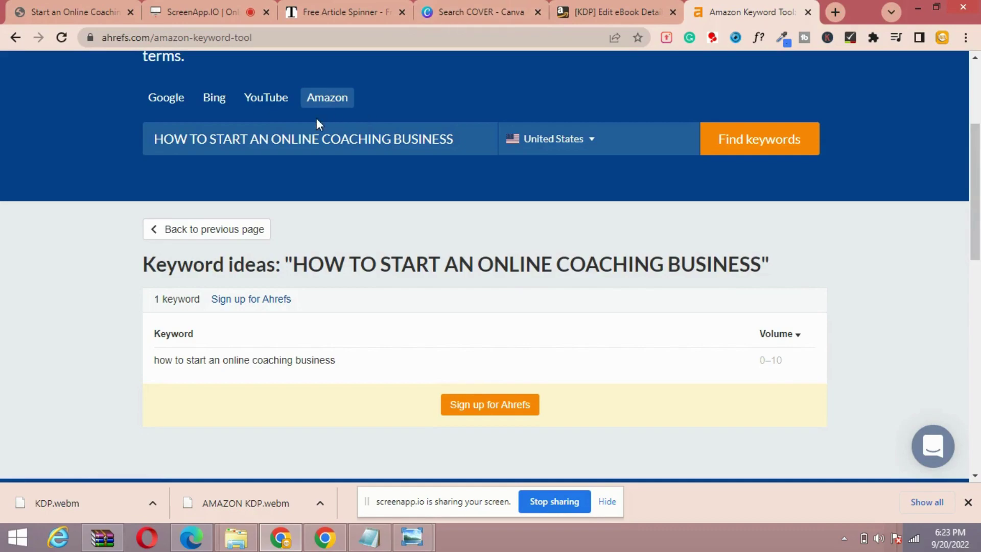
Shorten the keyword to "HOW TO START A COACHING BUSINESS" and run the Amazon keyword search again
{"action": "left_click", "coordinate": [320, 138]}
{"action": "key", "text": "BackSpace"}
{"action": "key", "text": "BackSpace"}
{"action": "key", "text": "BackSpace"}
{"action": "key", "text": "BackSpace"}
{"action": "key", "text": "BackSpace"}
{"action": "key", "text": "BackSpace"}
{"action": "key", "text": "BackSpace"}
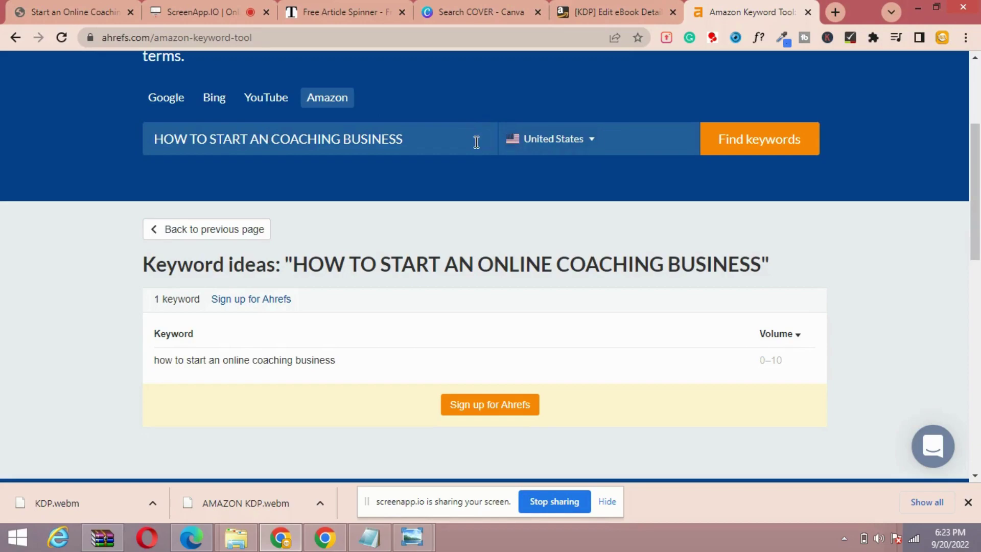
{"action": "key", "text": "BackSpace"}
{"action": "left_click", "coordinate": [753, 134]}
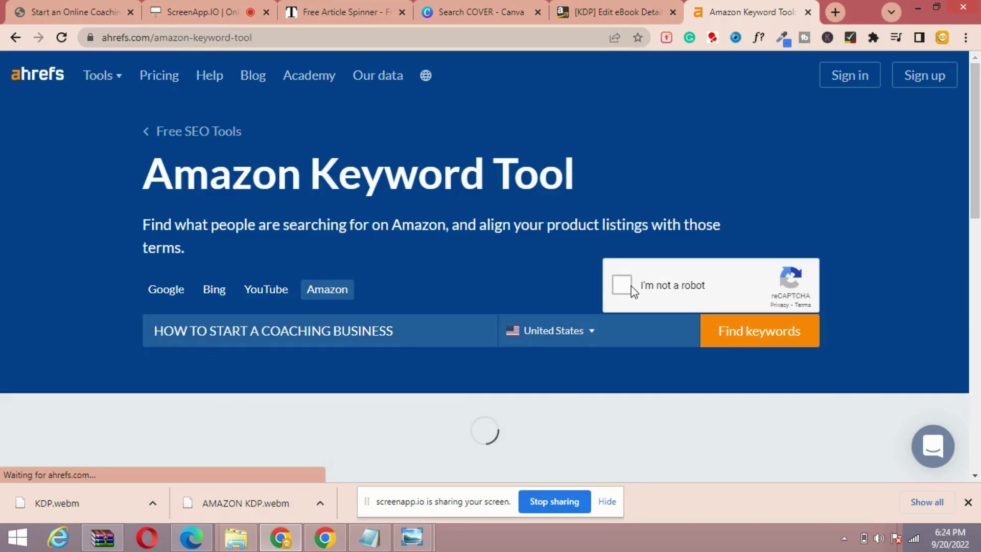
Complete the reCAPTCHA by selecting the crosswalk images and view the keyword ideas with their search volume
{"action": "left_click", "coordinate": [655, 274]}
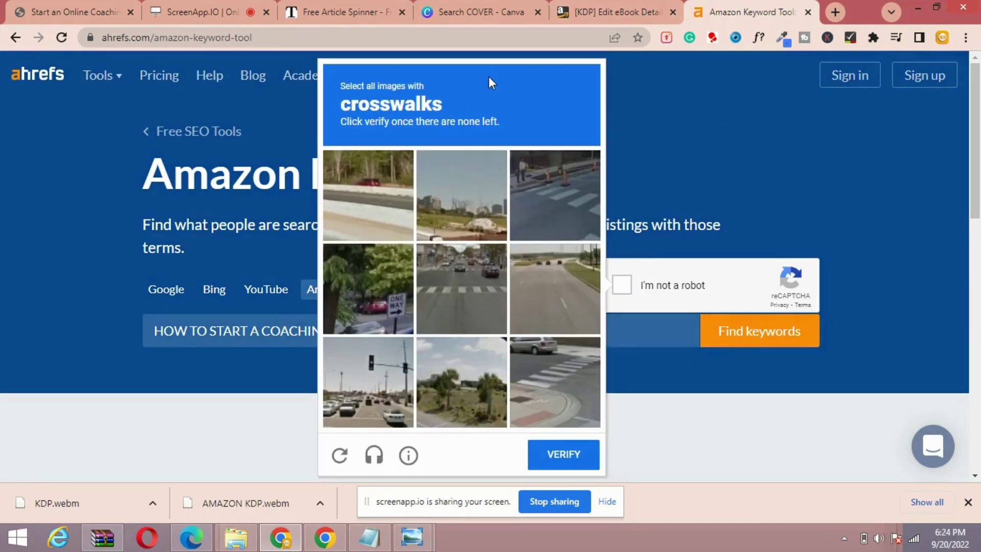
{"action": "left_click", "coordinate": [440, 271]}
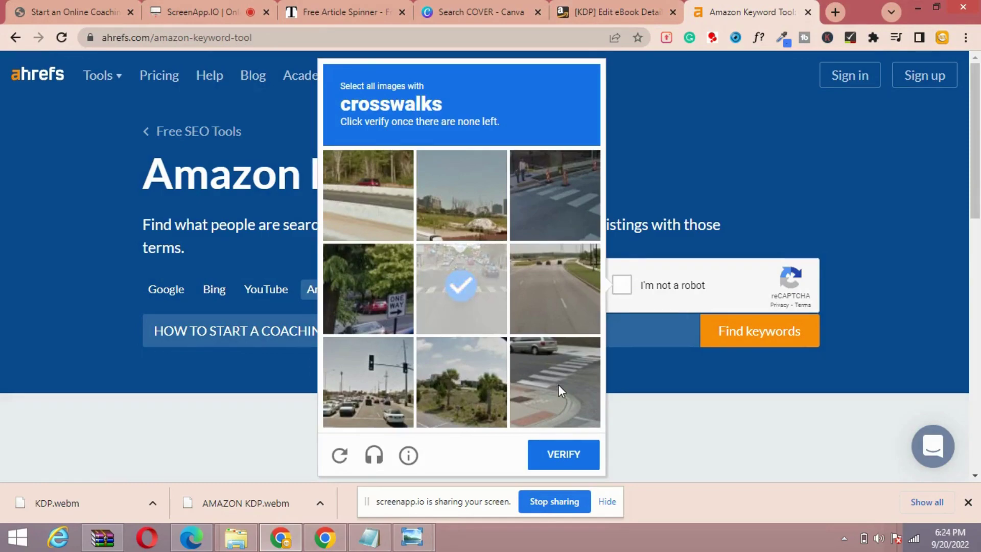
{"action": "left_click", "coordinate": [558, 384]}
{"action": "left_click", "coordinate": [574, 180]}
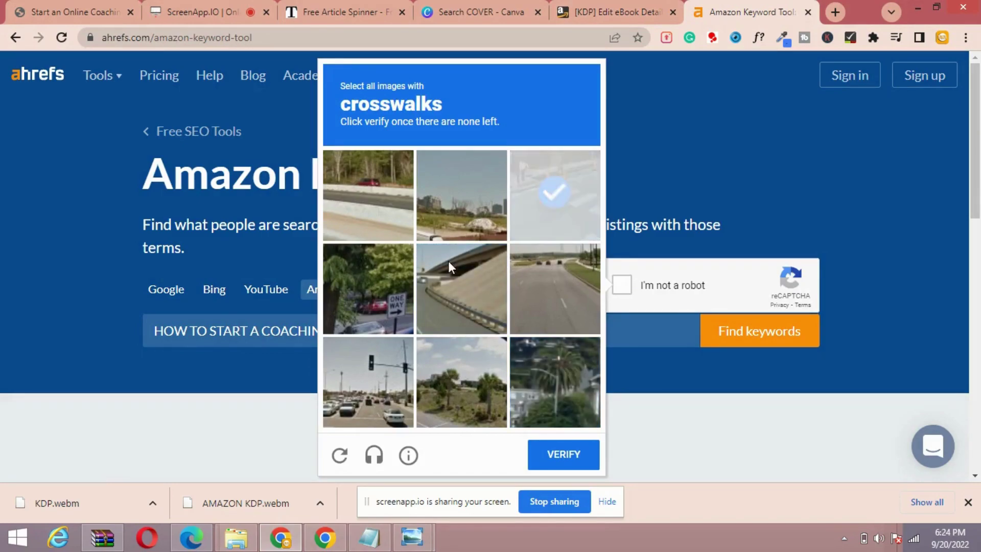
{"action": "left_click", "coordinate": [554, 205]}
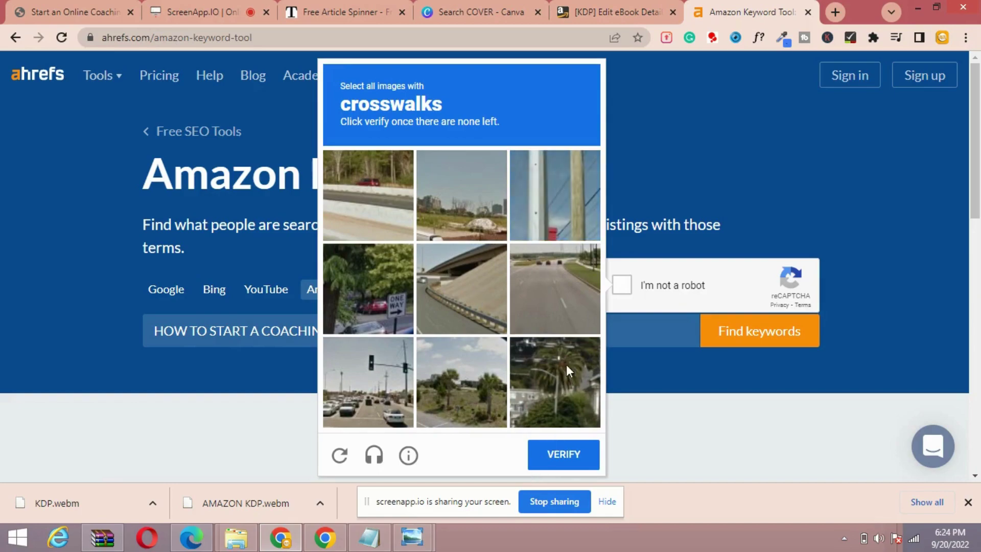
{"action": "left_click", "coordinate": [560, 459]}
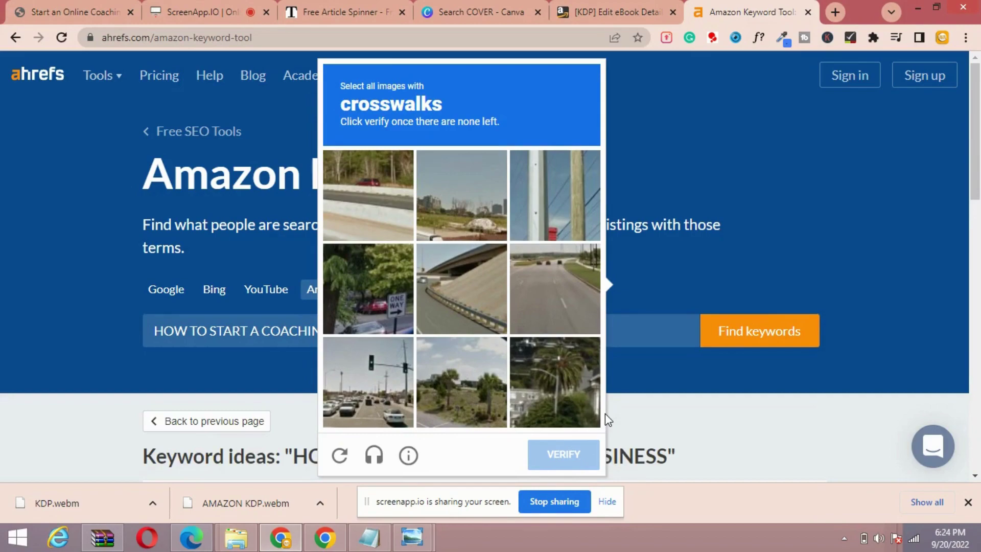
{"action": "left_click", "coordinate": [675, 230]}
{"action": "scroll", "coordinate": [978, 207], "scroll_direction": "down", "scroll_amount": 4}
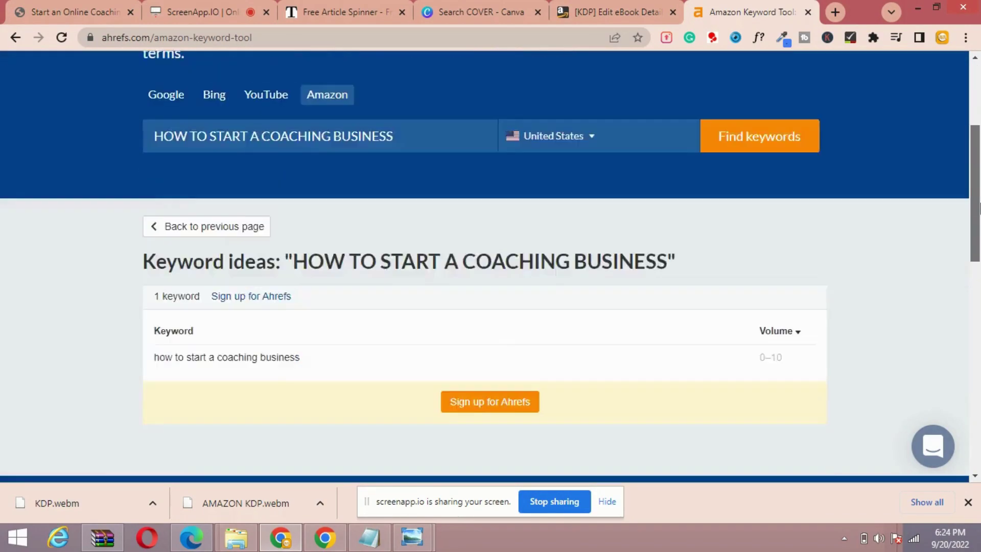
Return to the KDP eBook details form and review the seven keyword fields and the remaining sections through Pre-order
{"action": "scroll", "coordinate": [978, 207], "scroll_direction": "down", "scroll_amount": 1}
{"action": "scroll", "coordinate": [978, 189], "scroll_direction": "up", "scroll_amount": 2}
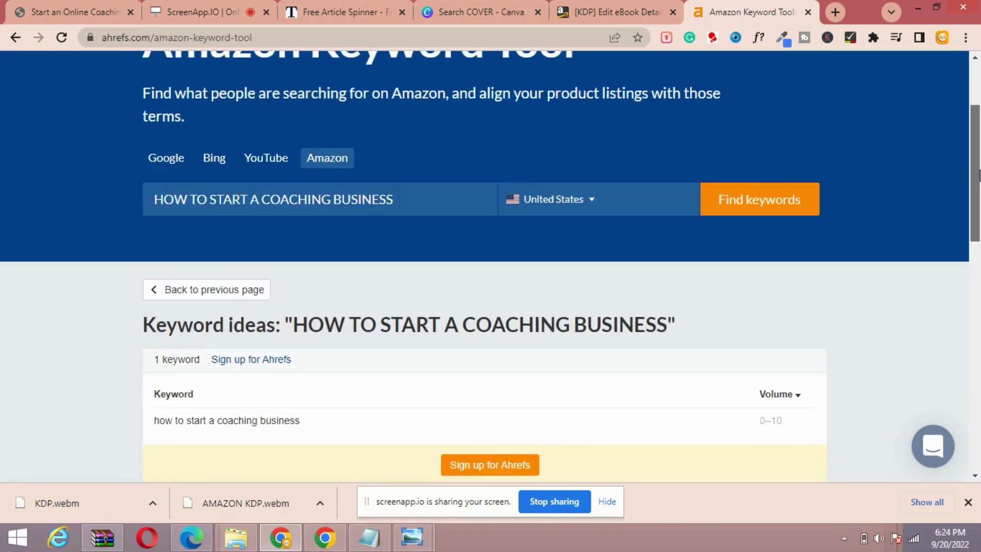
{"action": "left_click", "coordinate": [643, 6]}
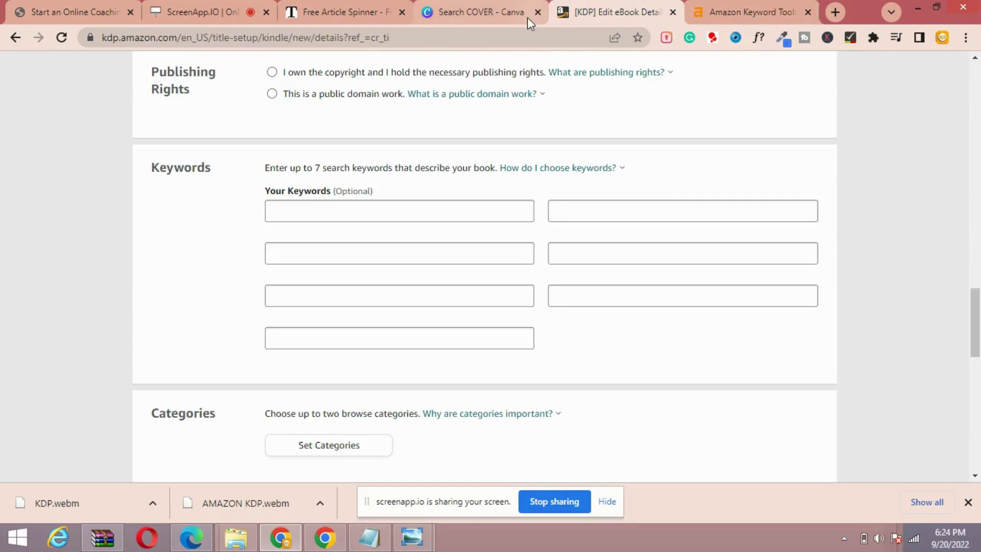
{"action": "mouse_move", "coordinate": [527, 17]}
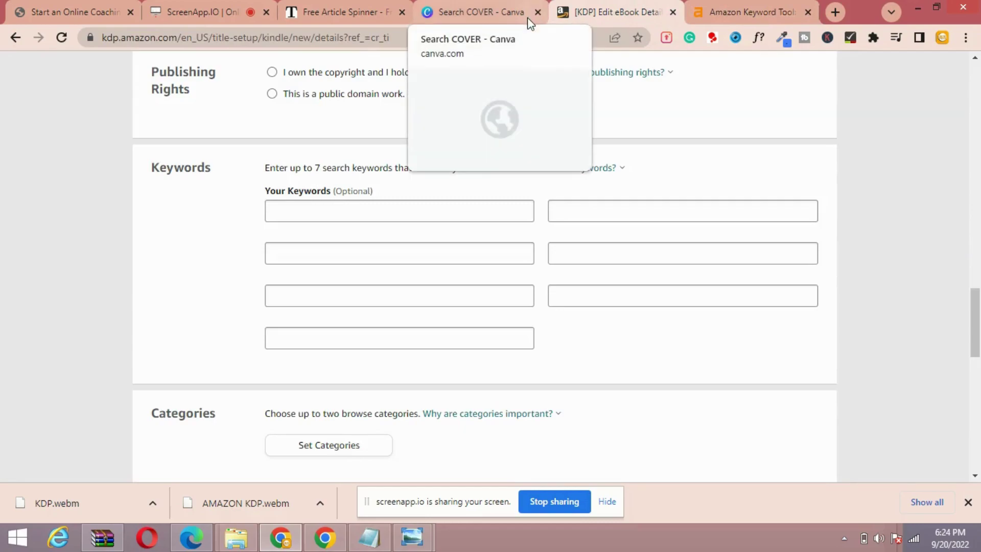
{"action": "left_click", "coordinate": [323, 209]}
{"action": "left_click", "coordinate": [306, 253]}
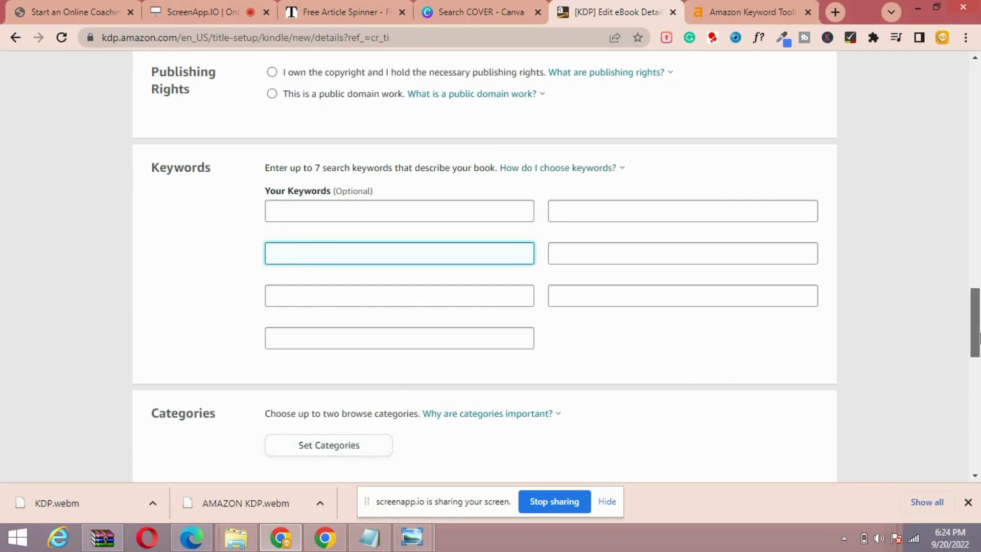
{"action": "left_click_drag", "start_coordinate": [979, 337], "coordinate": [979, 448]}
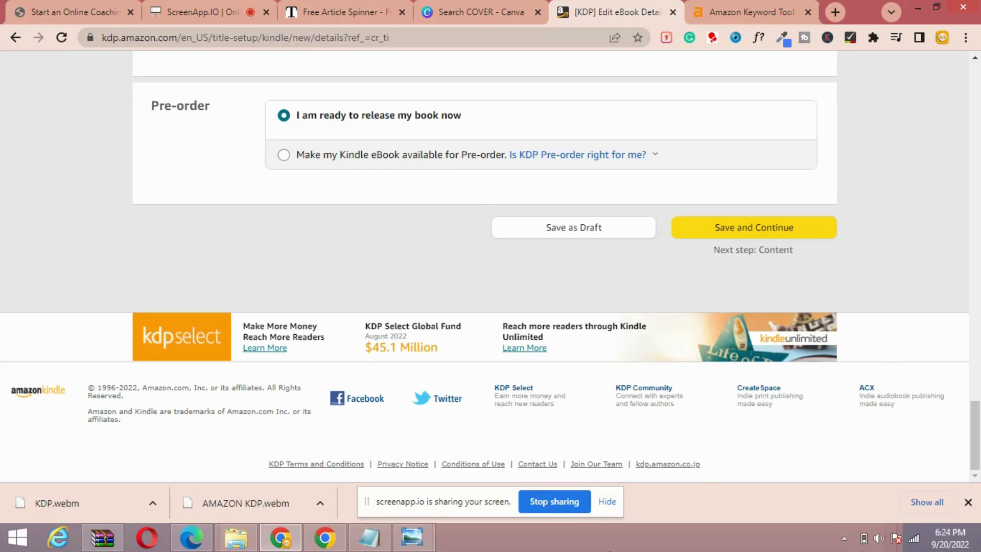
View the promotional image for over 200 PLR ebooks in Windows Photo Viewer, then return to the KDP details form
{"action": "left_click", "coordinate": [413, 536]}
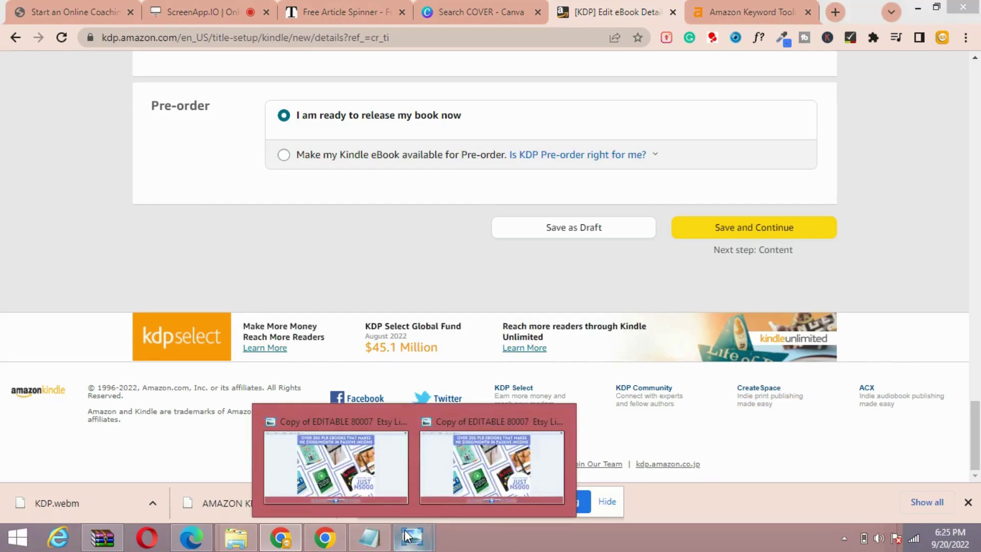
{"action": "left_click", "coordinate": [387, 466]}
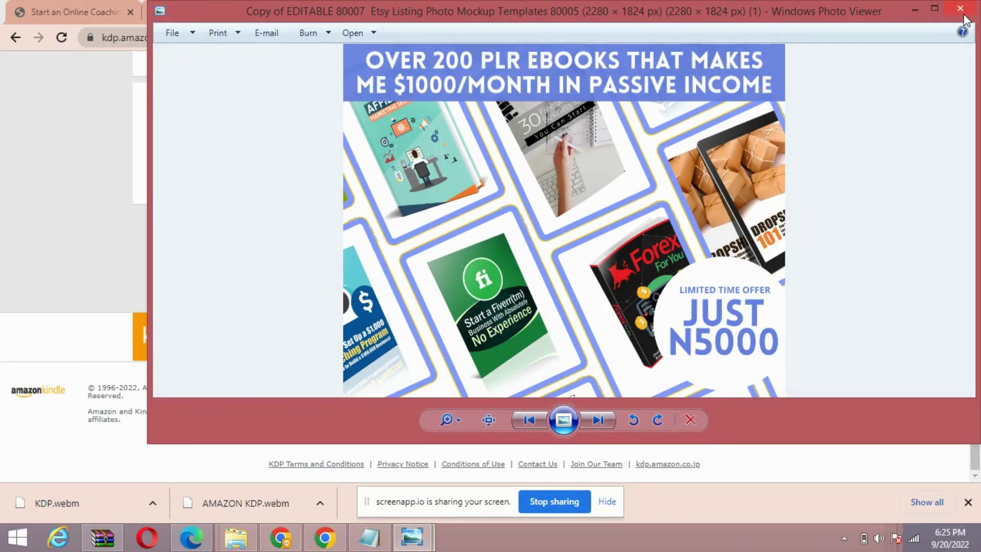
{"action": "left_click", "coordinate": [915, 10]}
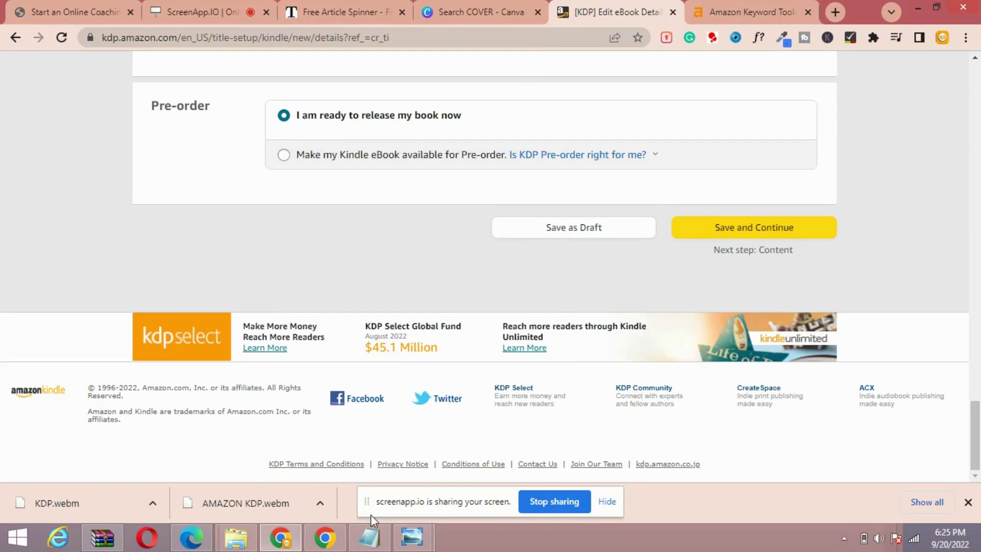
{"action": "mouse_move", "coordinate": [424, 545]}
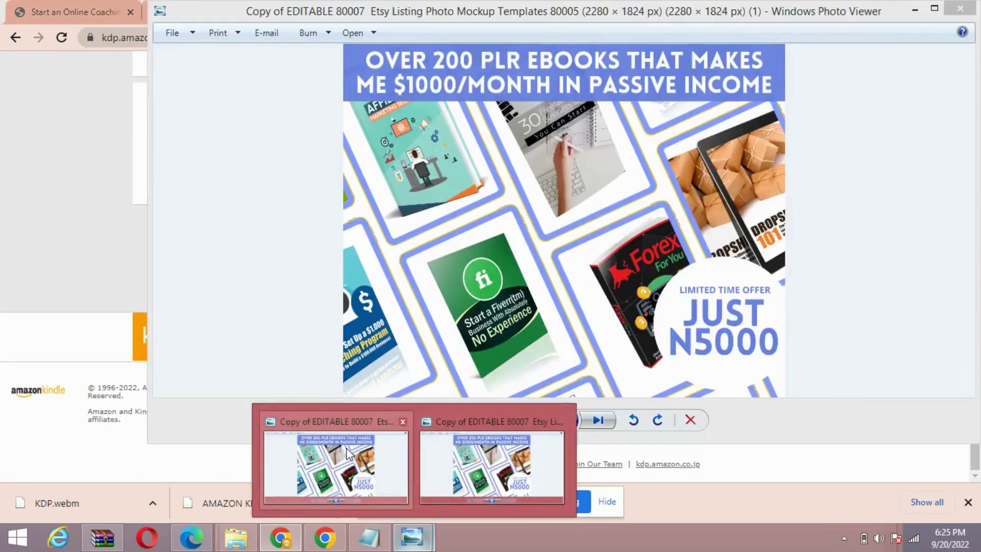
{"action": "left_click", "coordinate": [347, 448]}
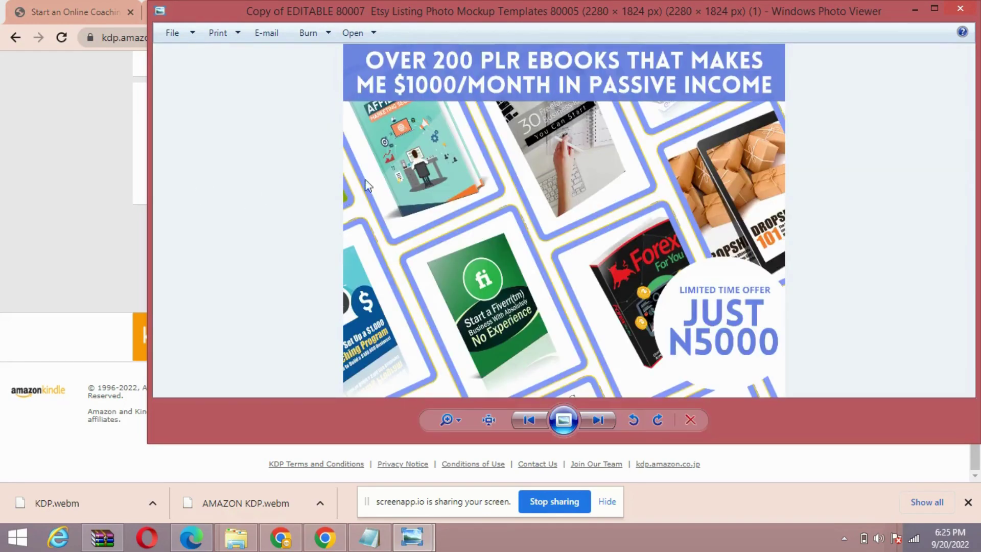
{"action": "left_click", "coordinate": [92, 193]}
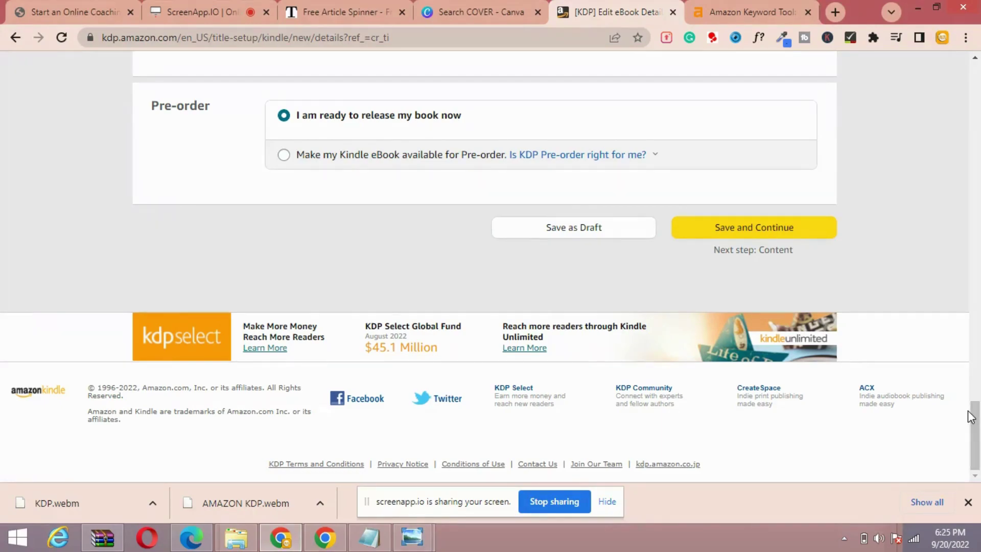
{"action": "left_click_drag", "start_coordinate": [971, 416], "coordinate": [963, 368]}
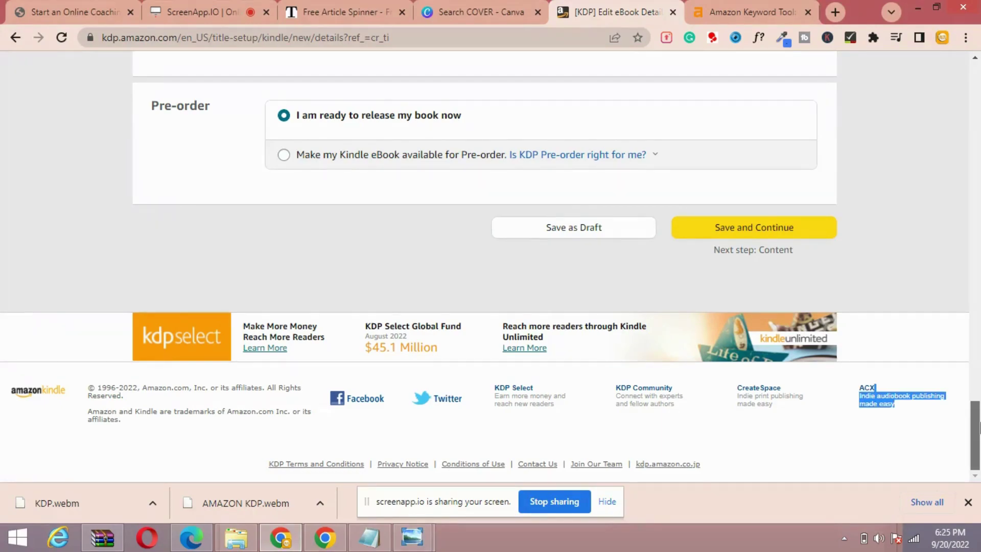
{"action": "left_click_drag", "start_coordinate": [975, 427], "coordinate": [976, 185]}
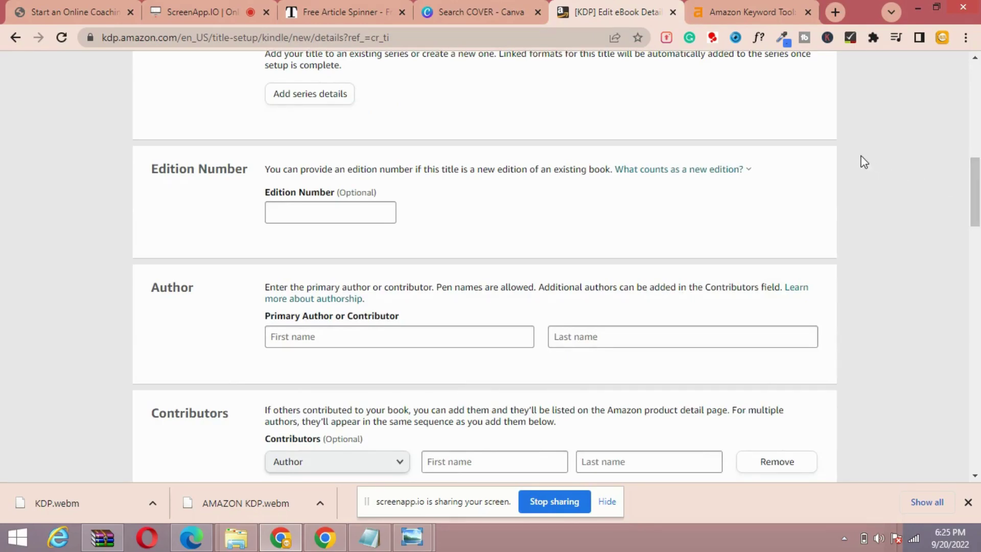
{"action": "left_click", "coordinate": [235, 13]}
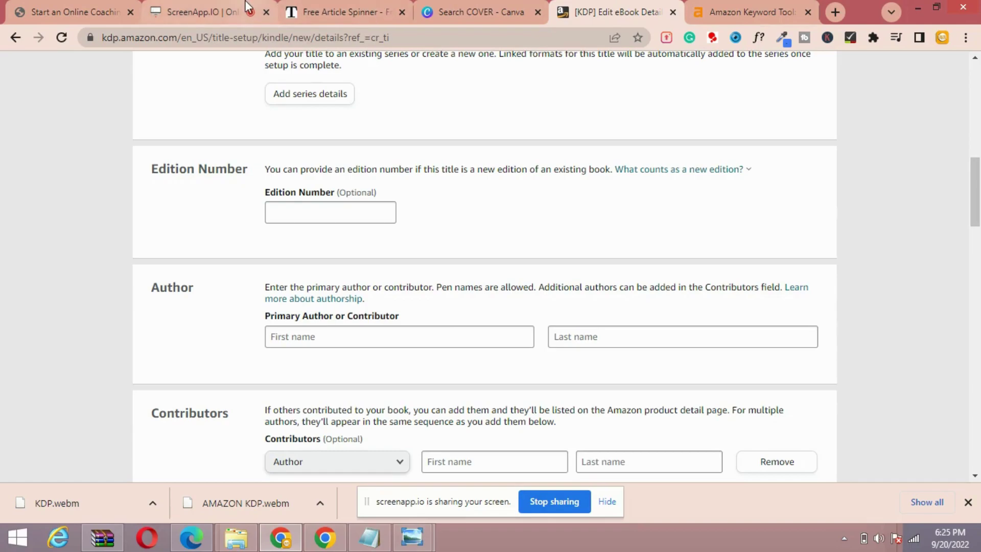